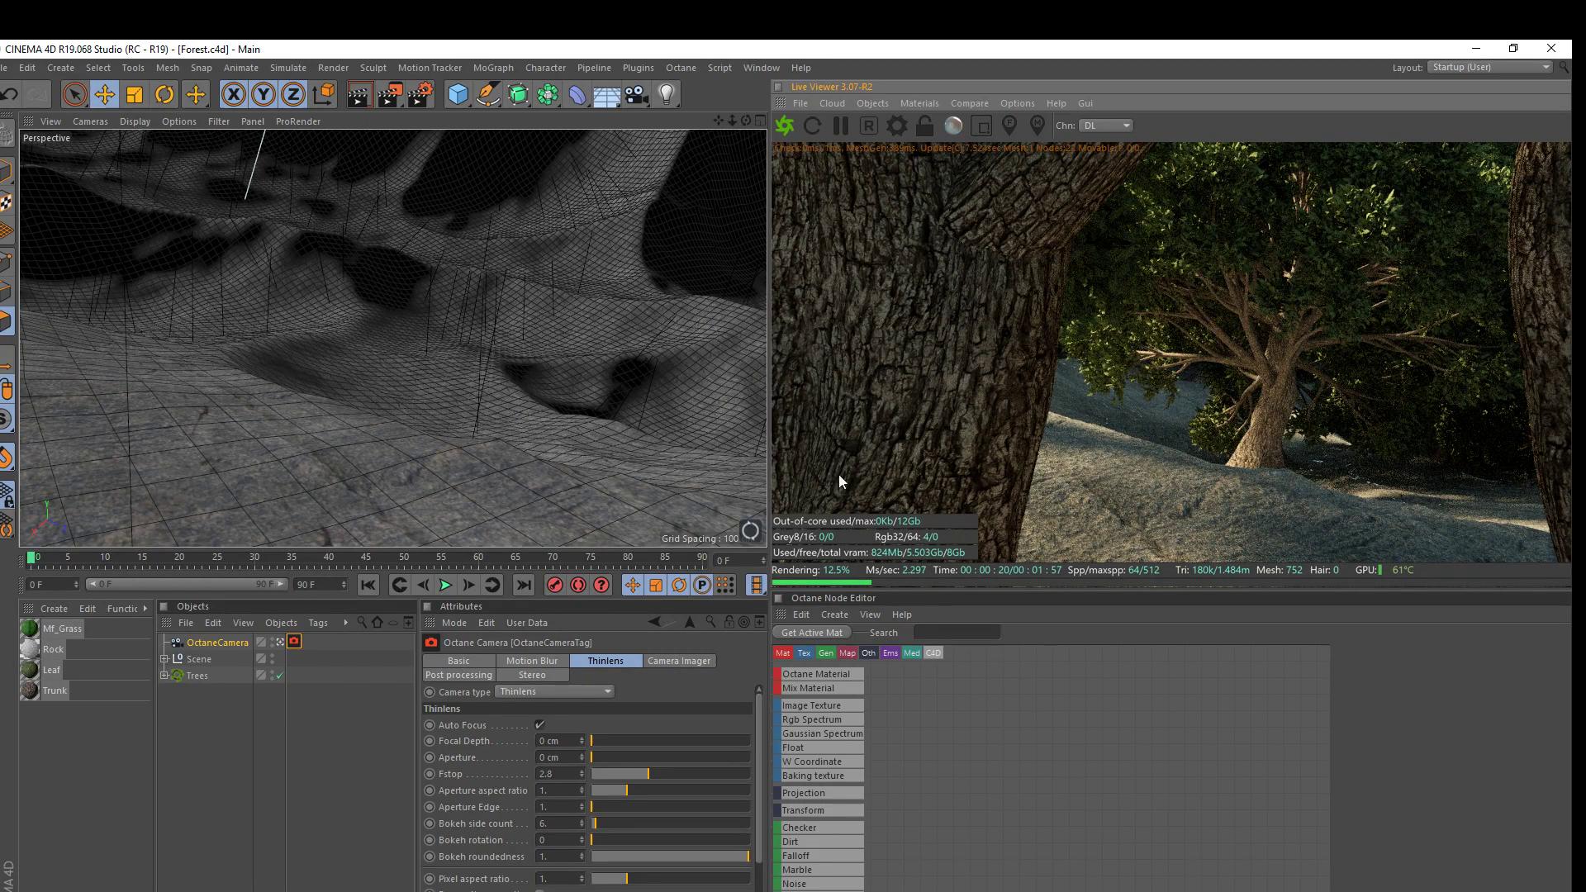
- Add an Octane camera, delete the extra OctaneCamera, and show the camera tag's Thinlens settings
click(877, 104)
click(913, 127)
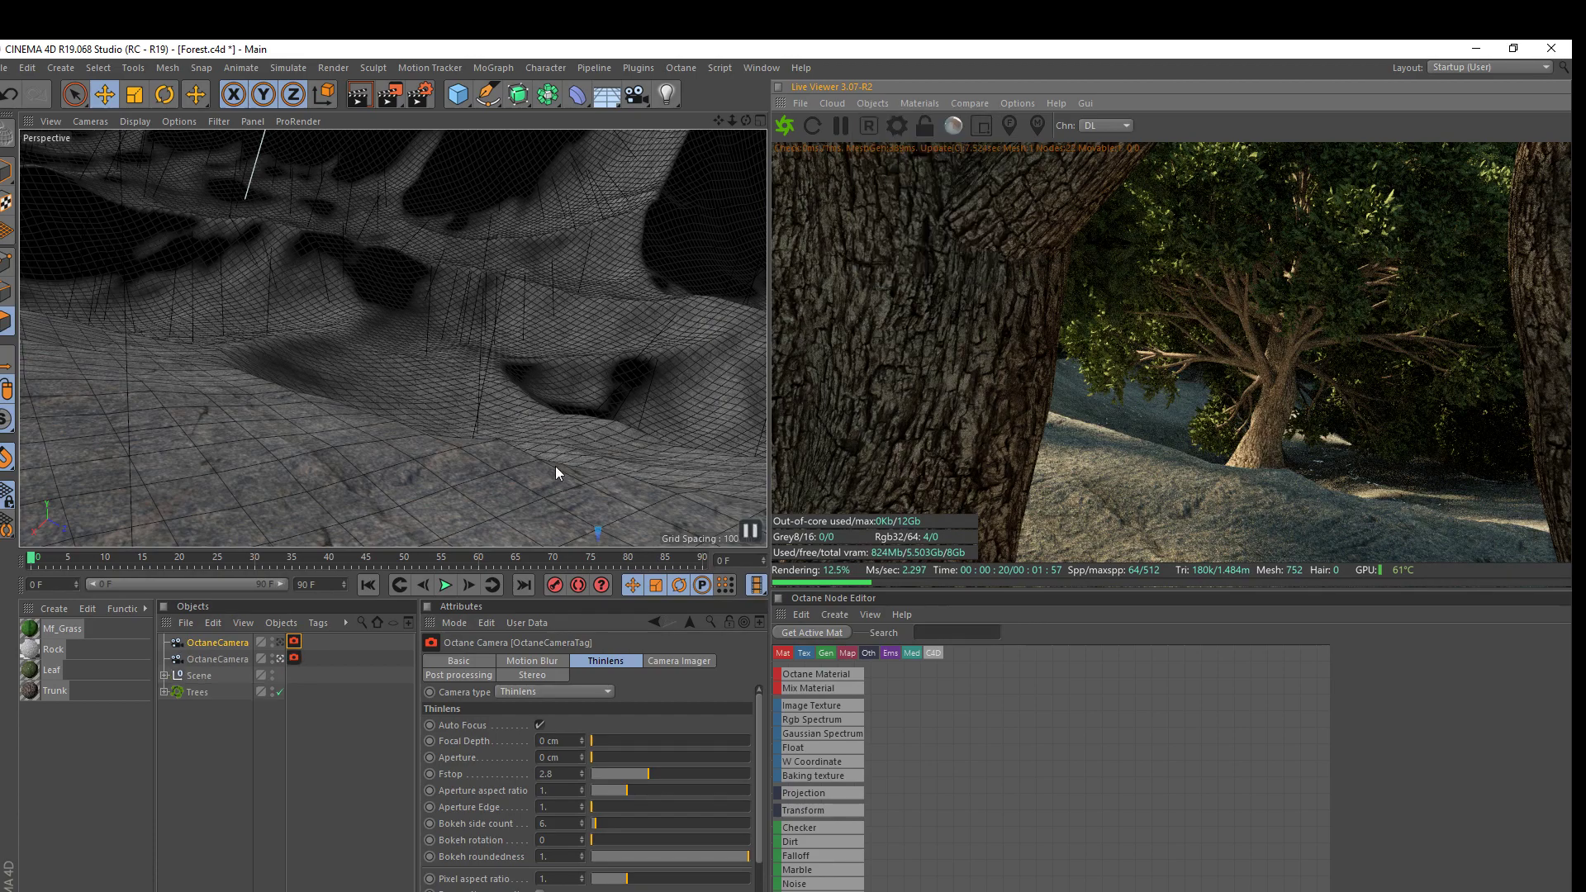
click(227, 639)
key(Delete)
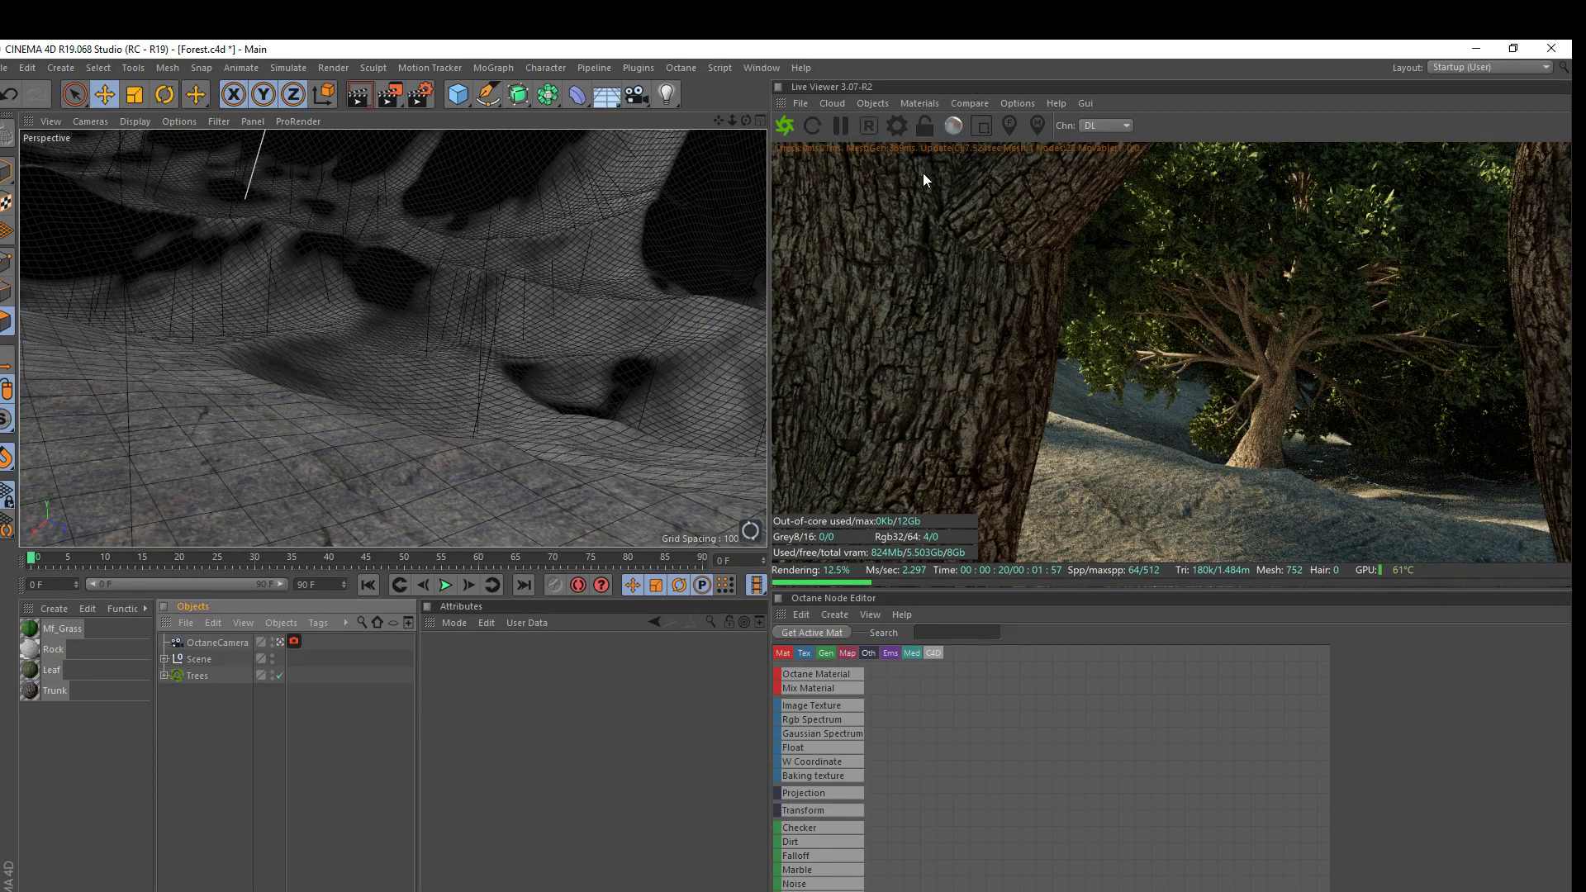
click(294, 641)
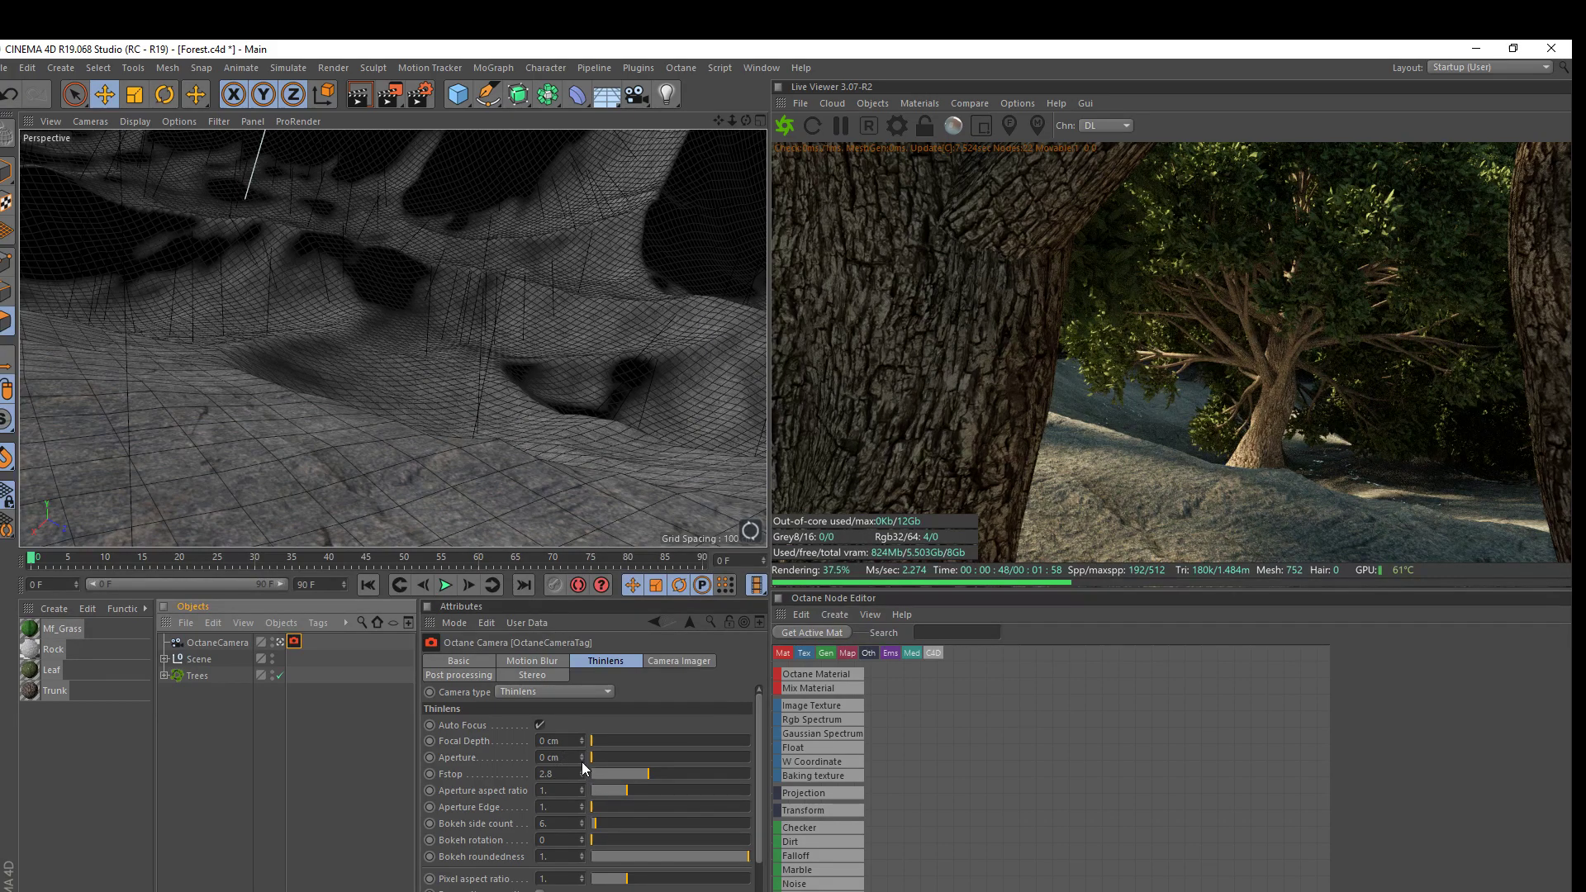
- Enter .12 in the Octane camera's Aperture field, giving 0.12 cm and Fstop 20.83333
click(593, 756)
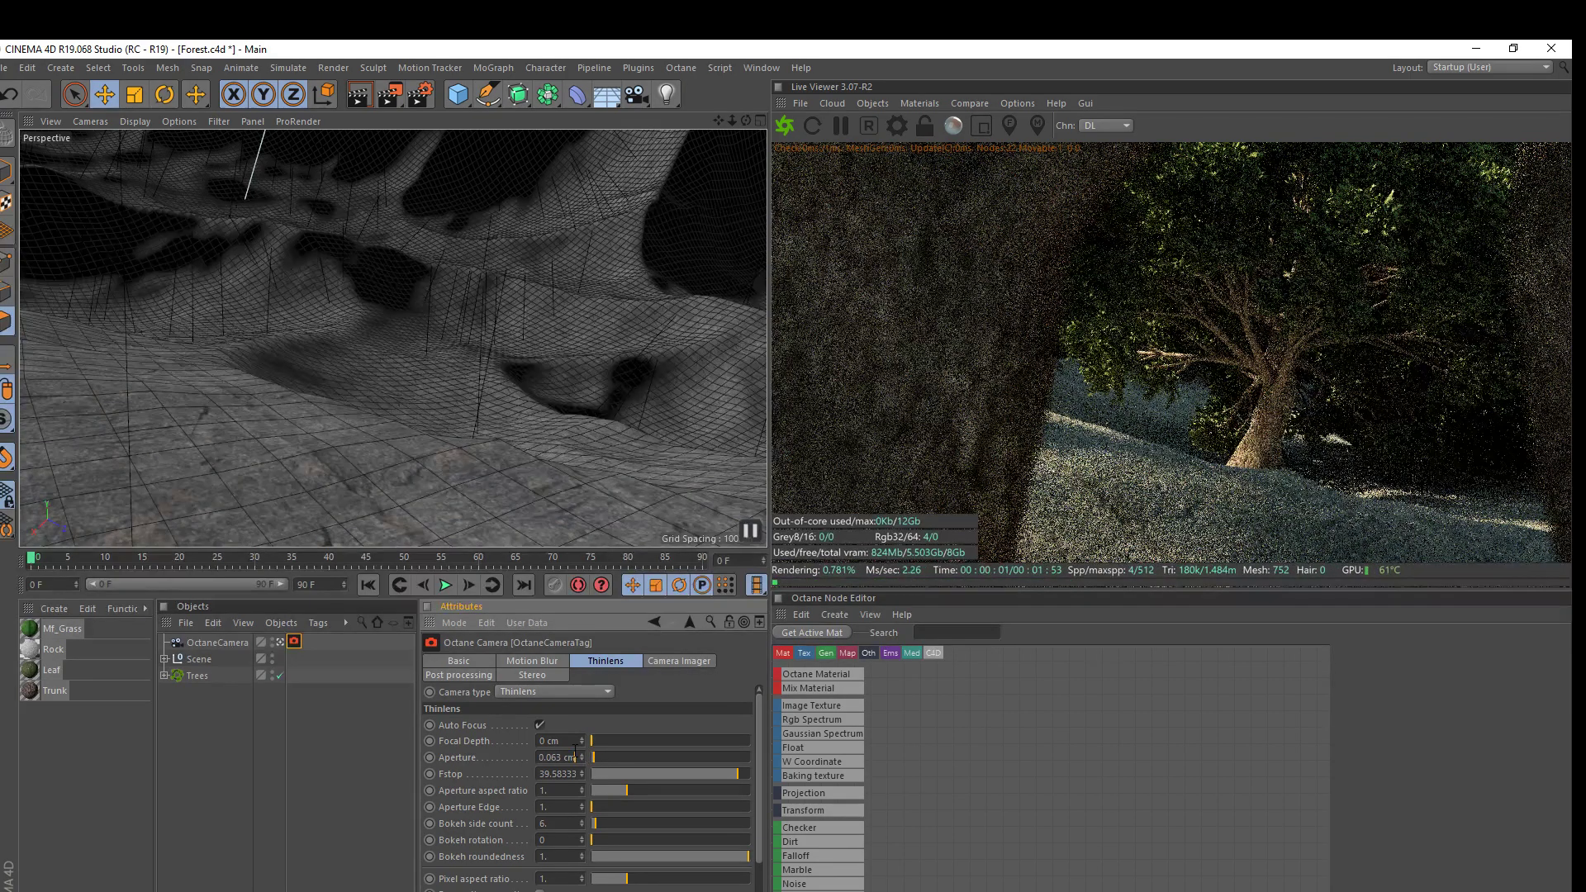
text(.12)
key(Return)
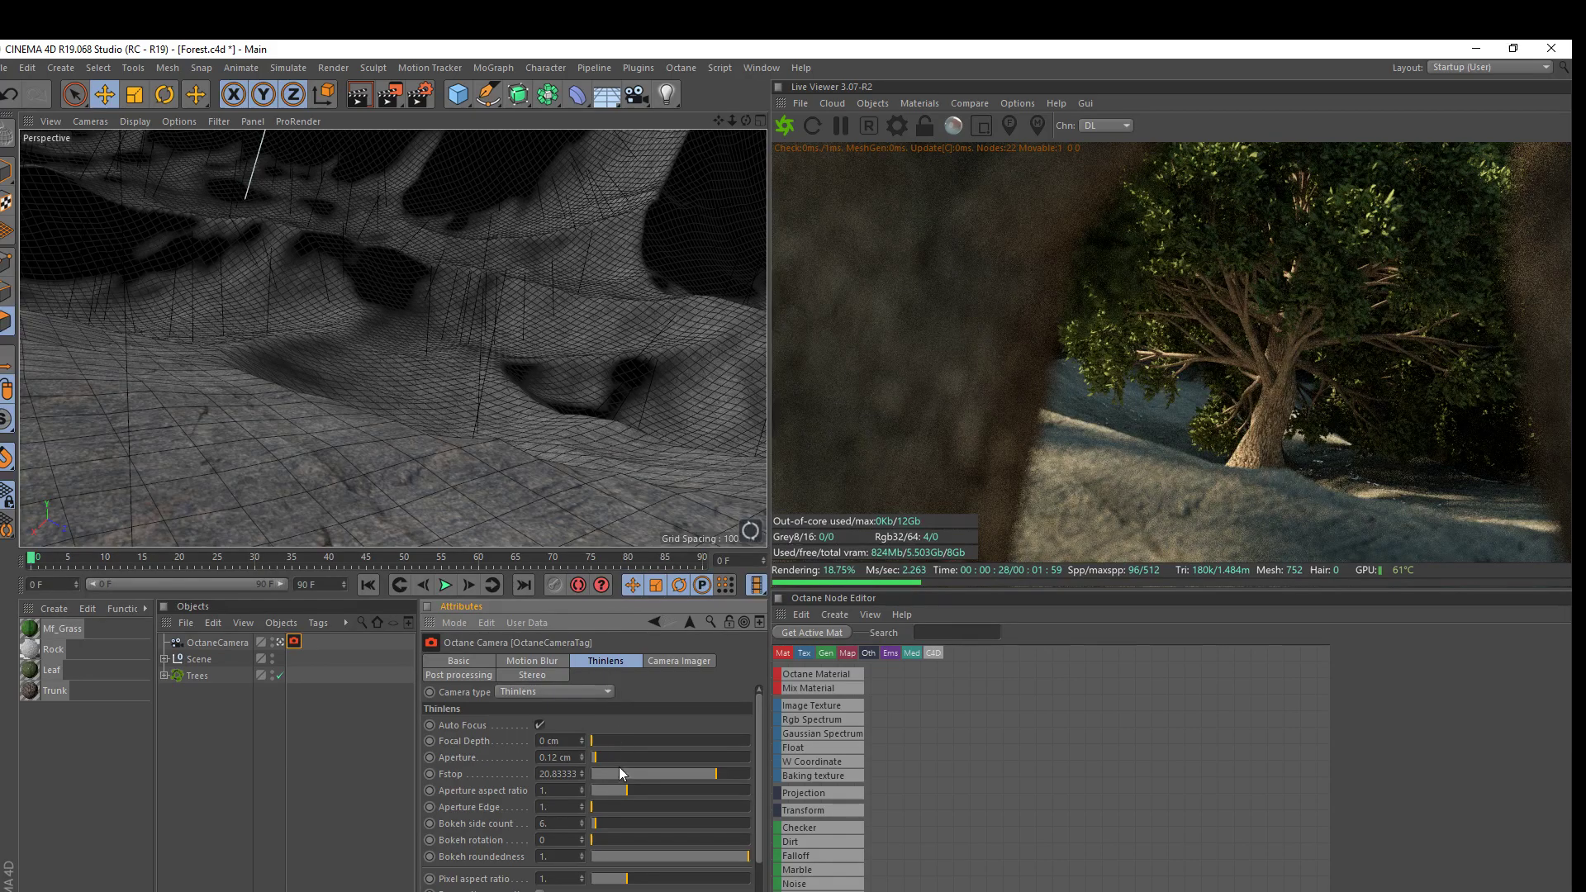
- Untick Auto Focus and drag Focal Depth up from 0 to 9.474 cm
click(541, 724)
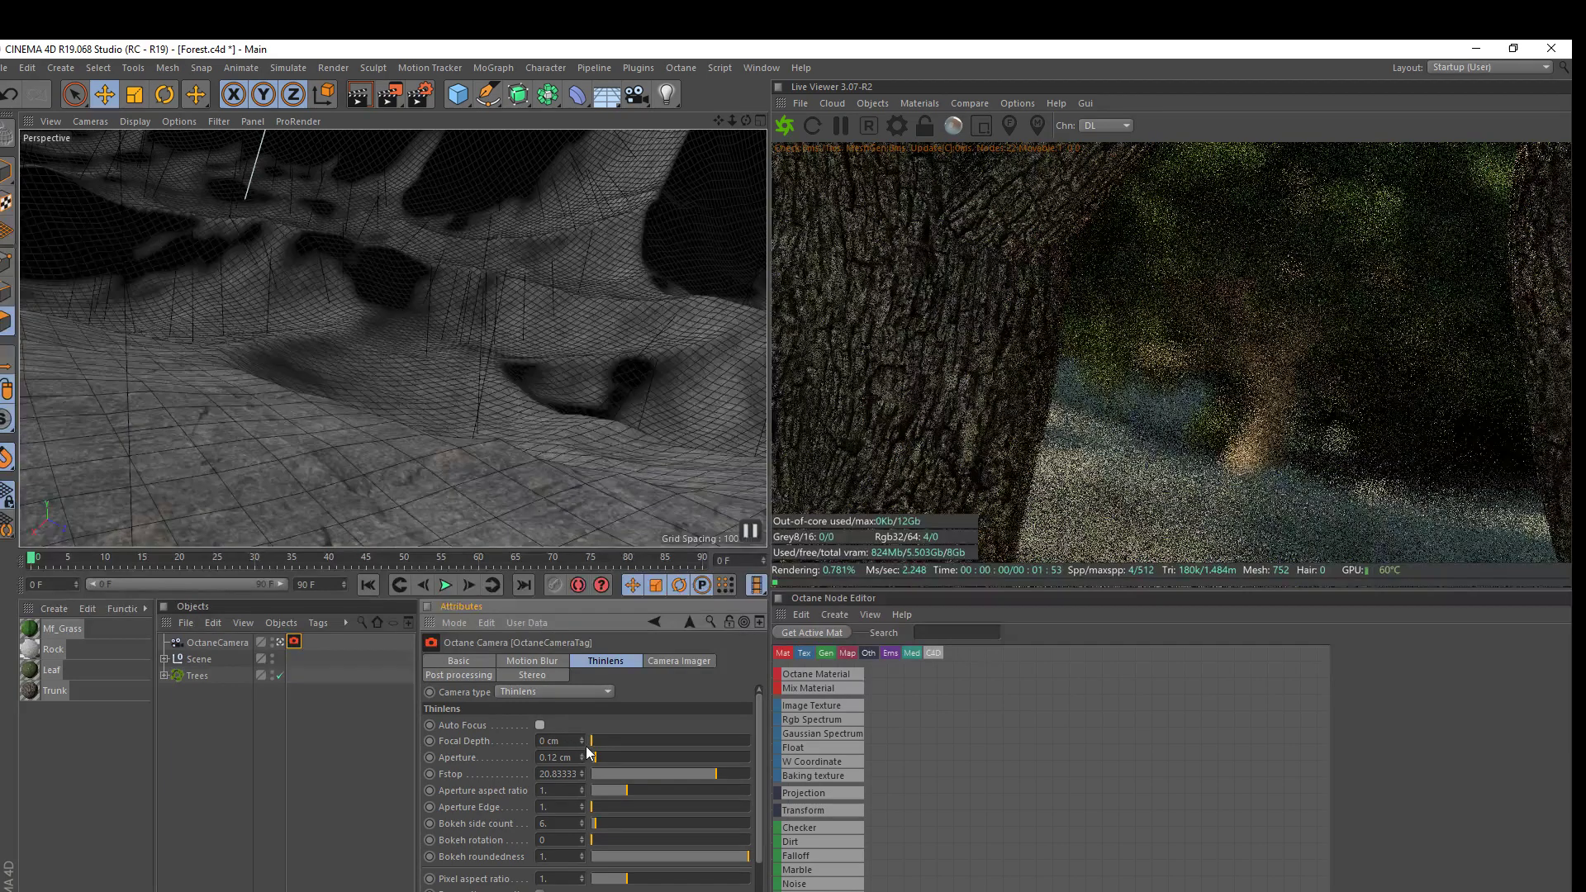
click(595, 744)
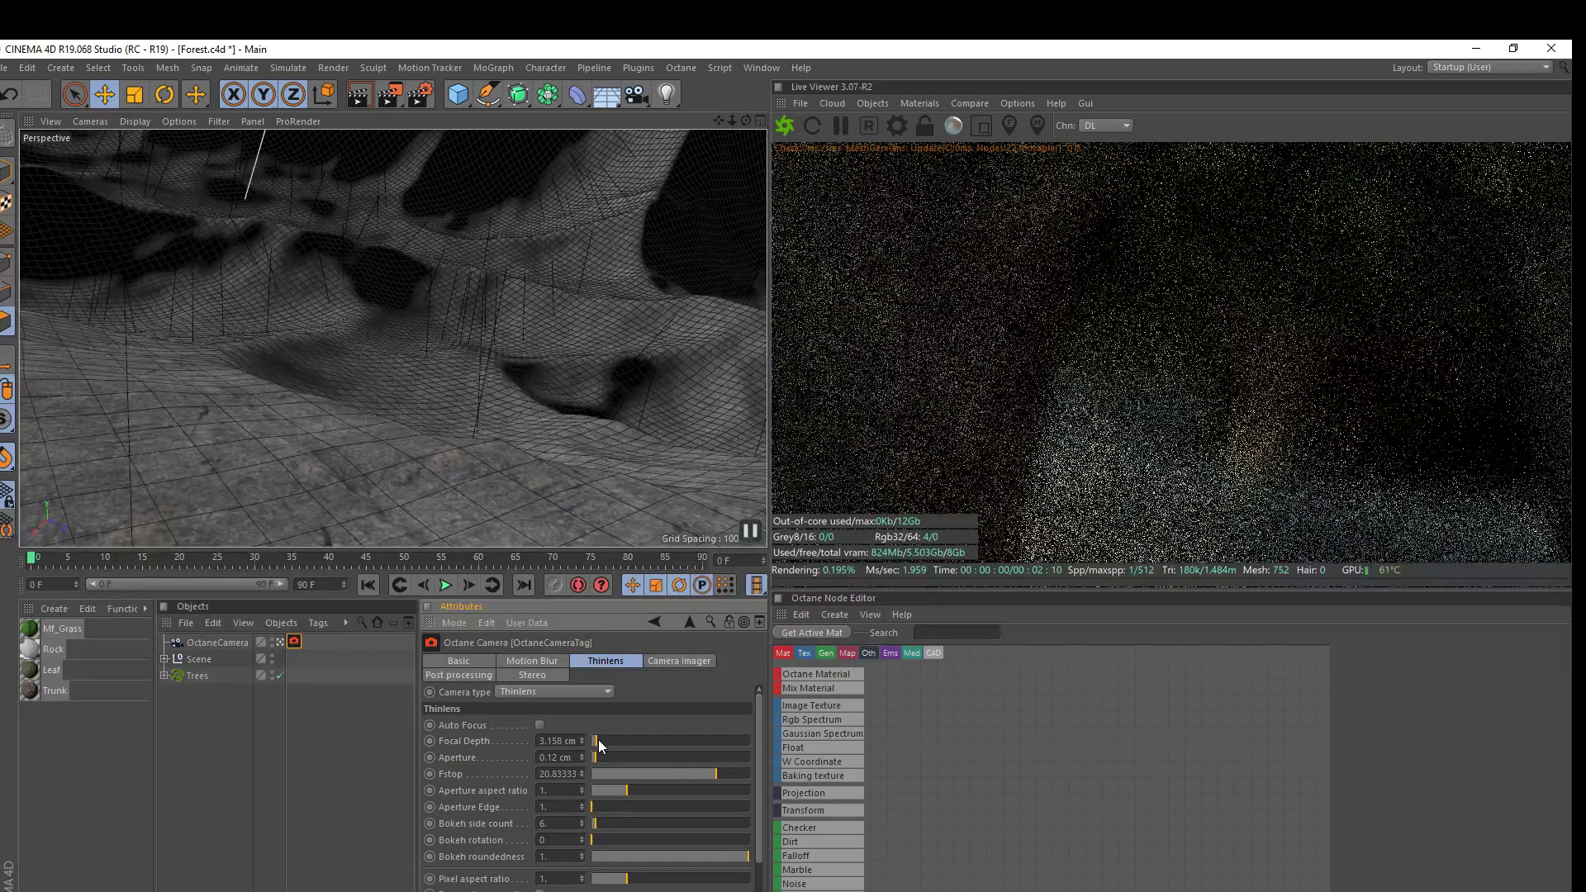
click(592, 746)
drag(591, 746, 604, 747)
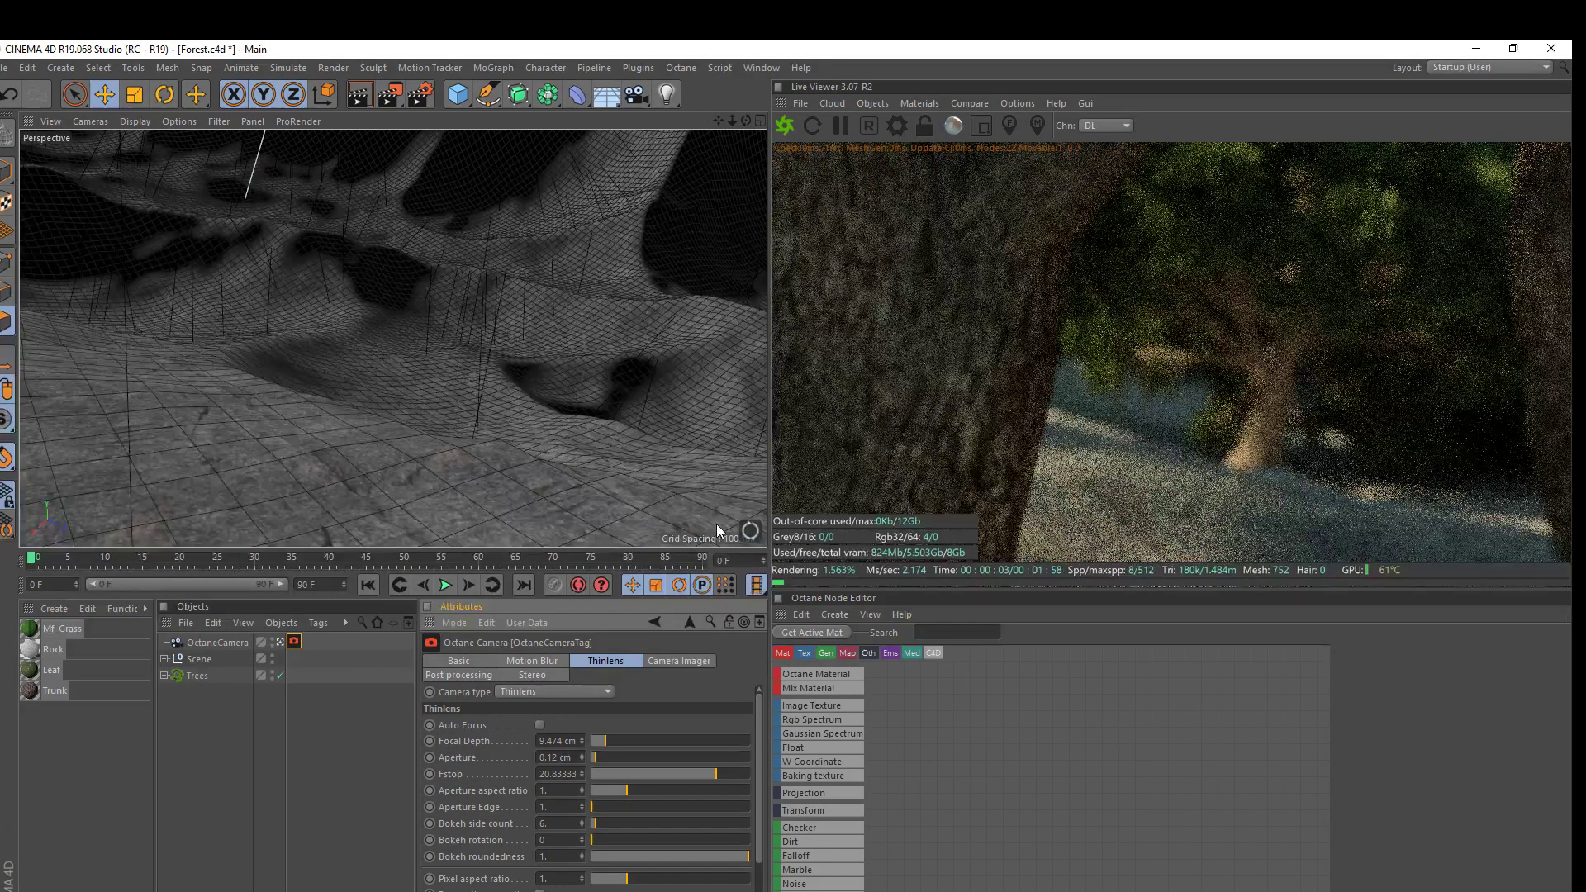
- Pick focus points in the Live Viewer, ending on the near trunk for 6.09 cm focal depth
click(1006, 125)
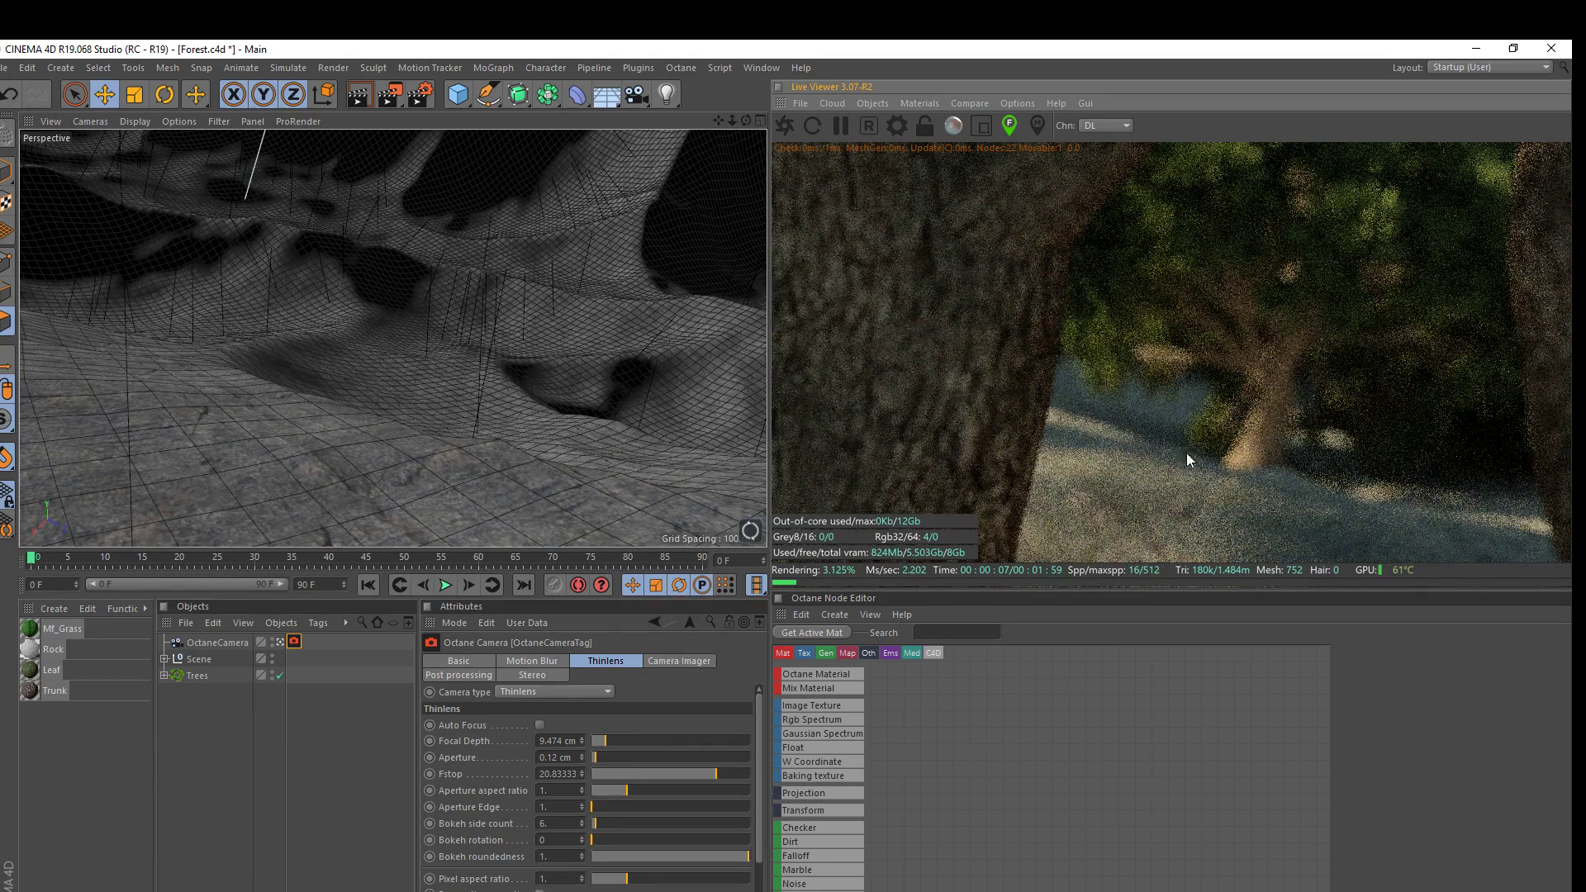
click(1047, 423)
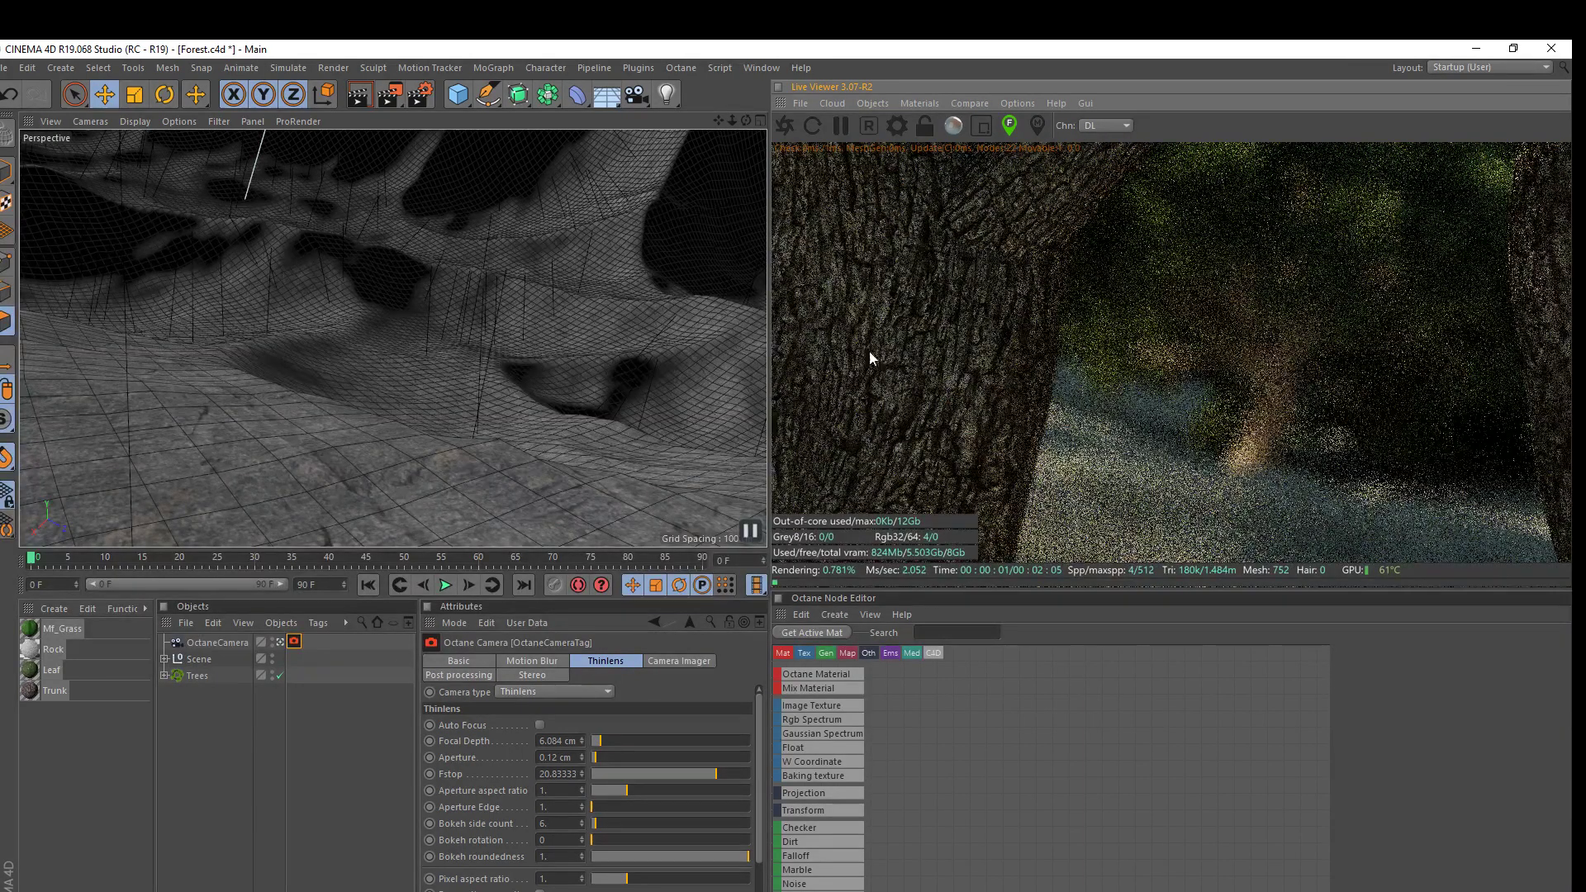
click(1196, 545)
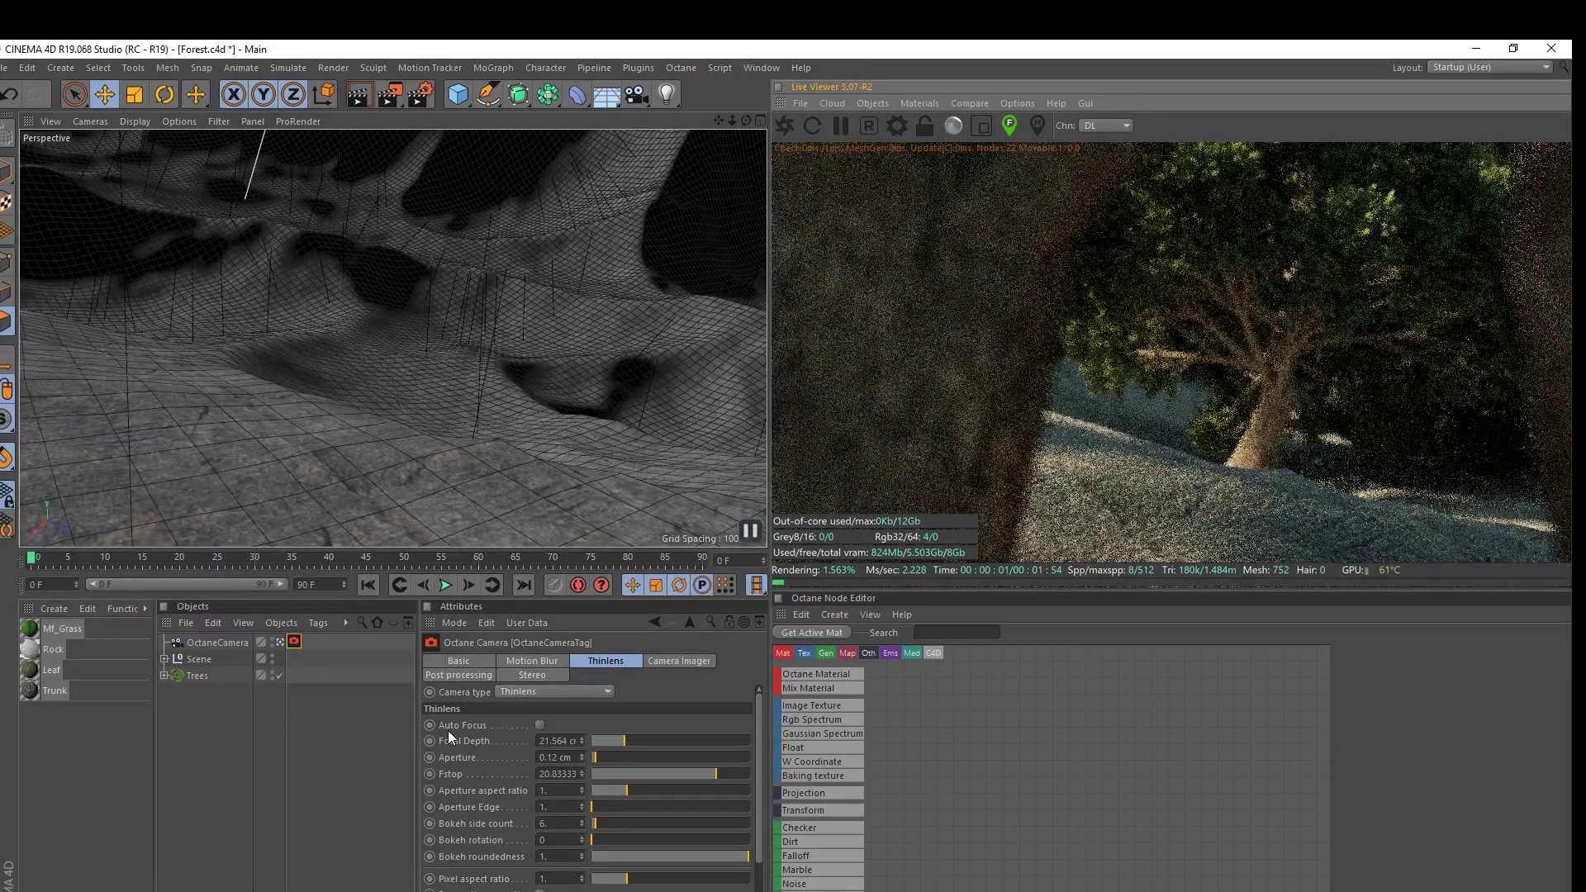
click(936, 289)
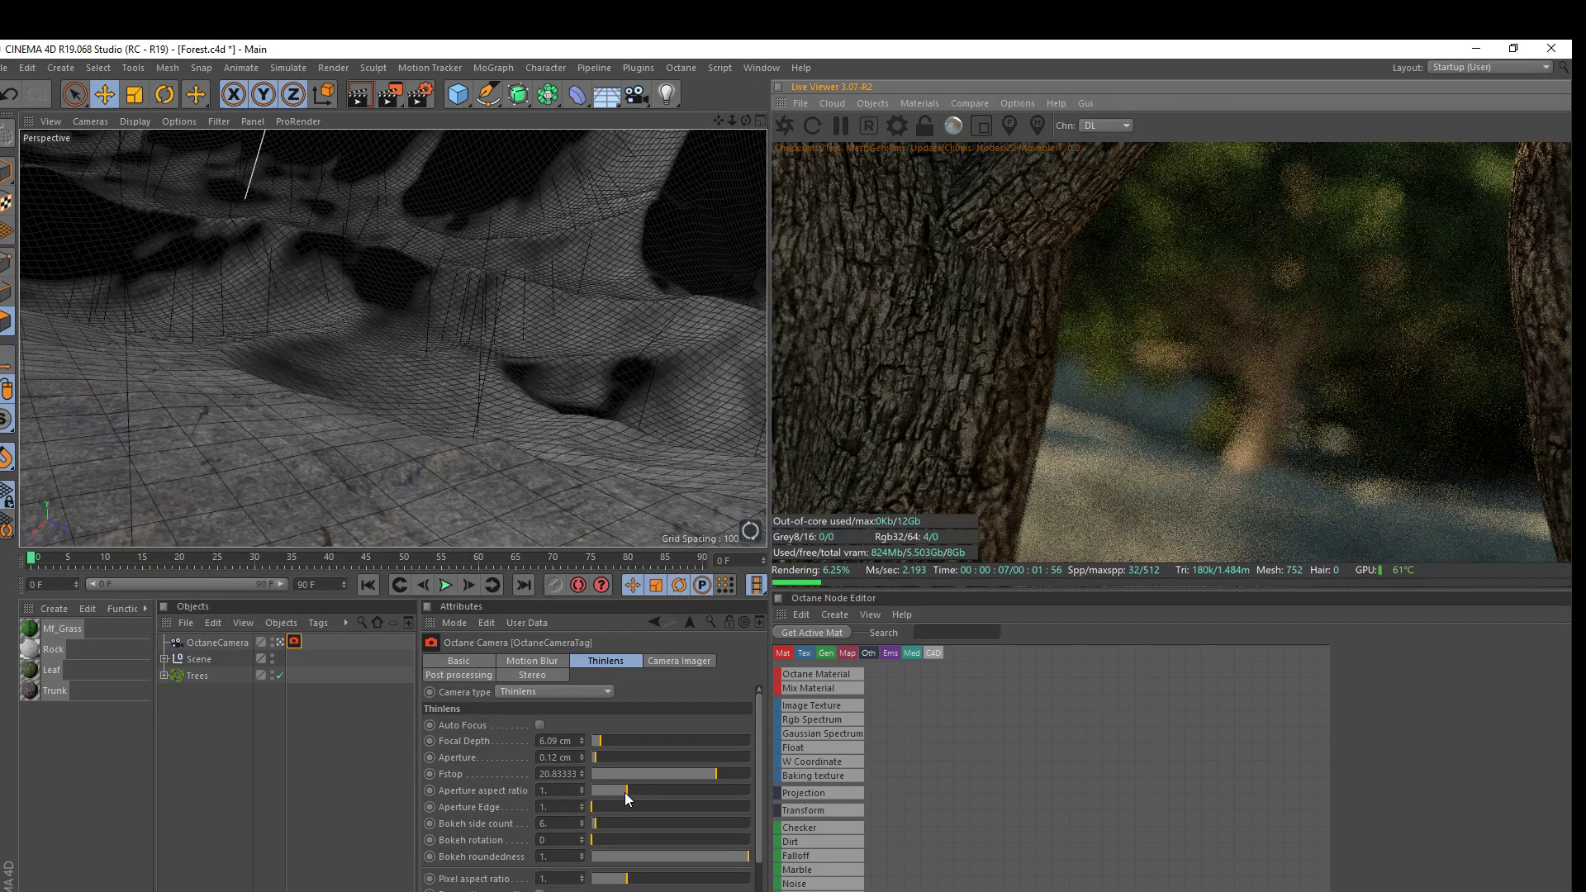
drag(621, 790, 920, 801)
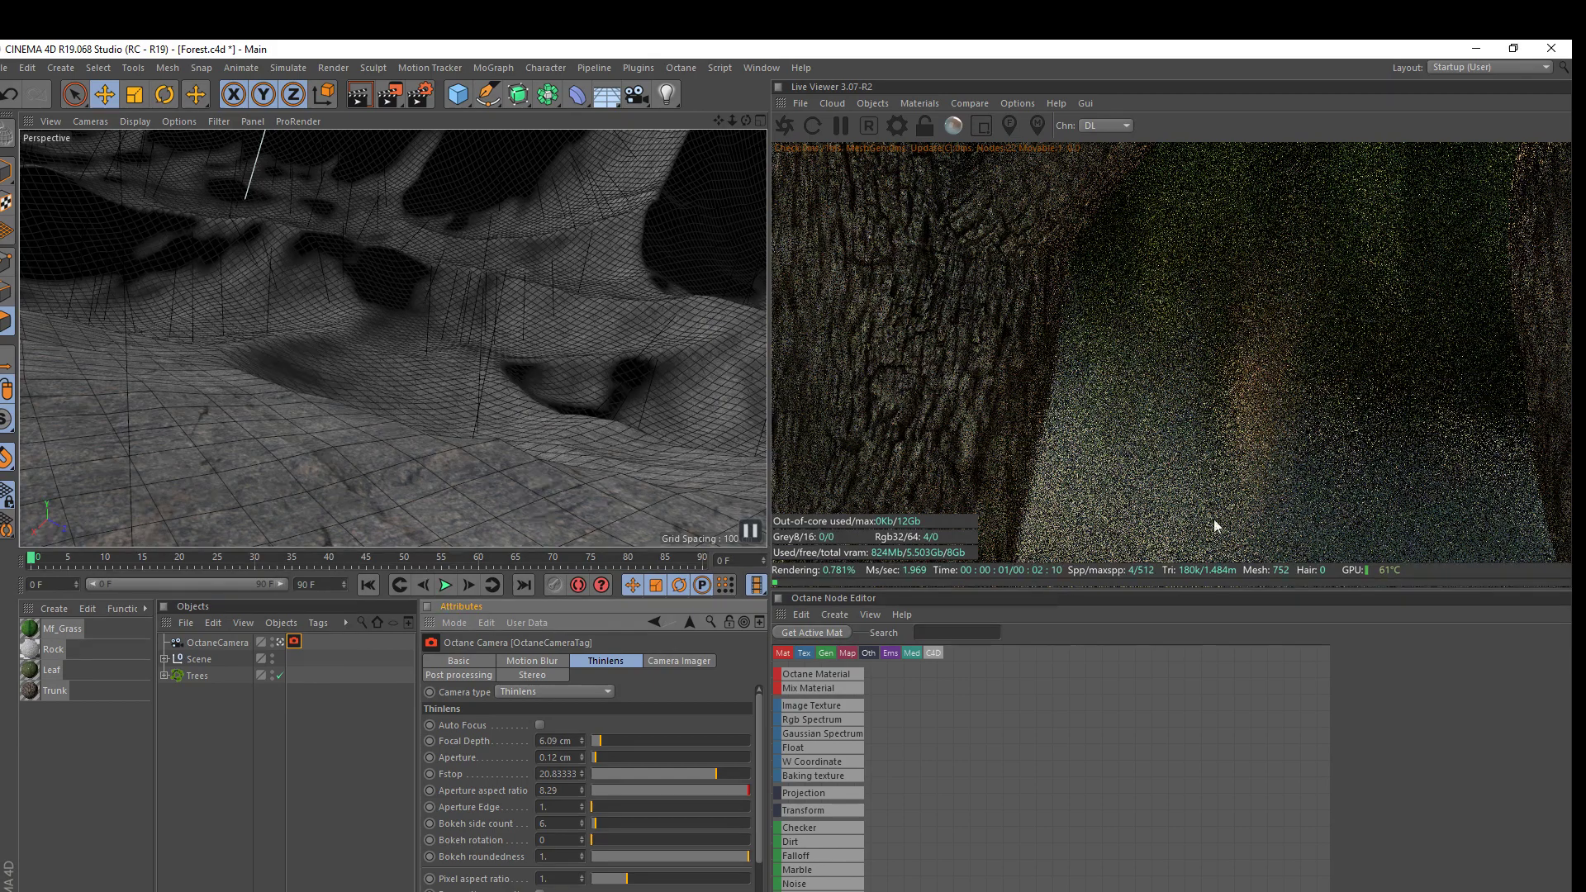
click(606, 789)
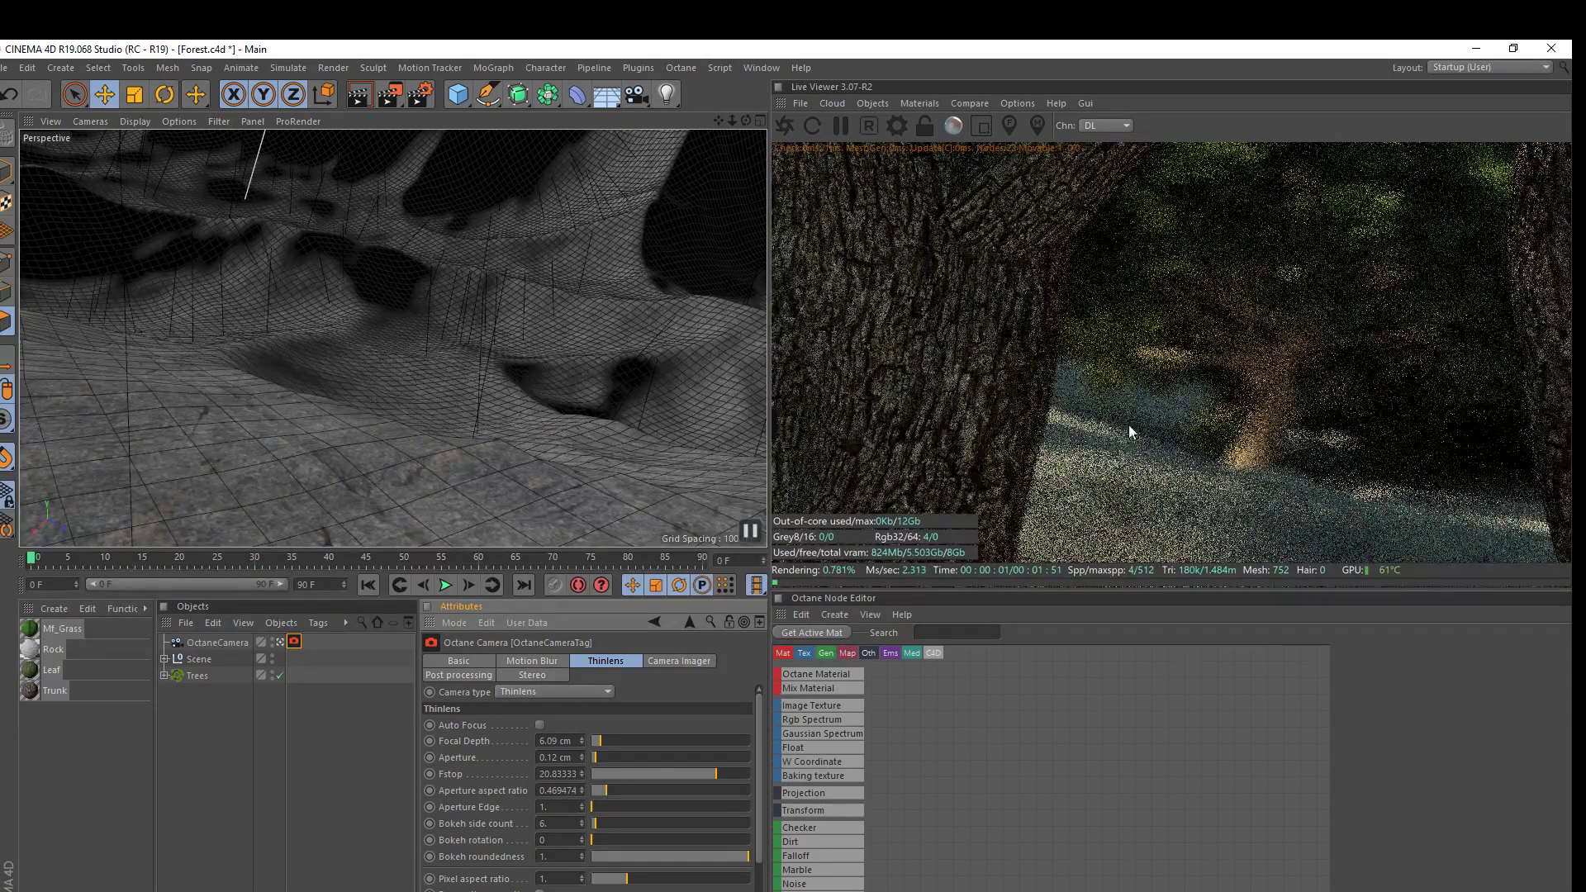
double_click(569, 790)
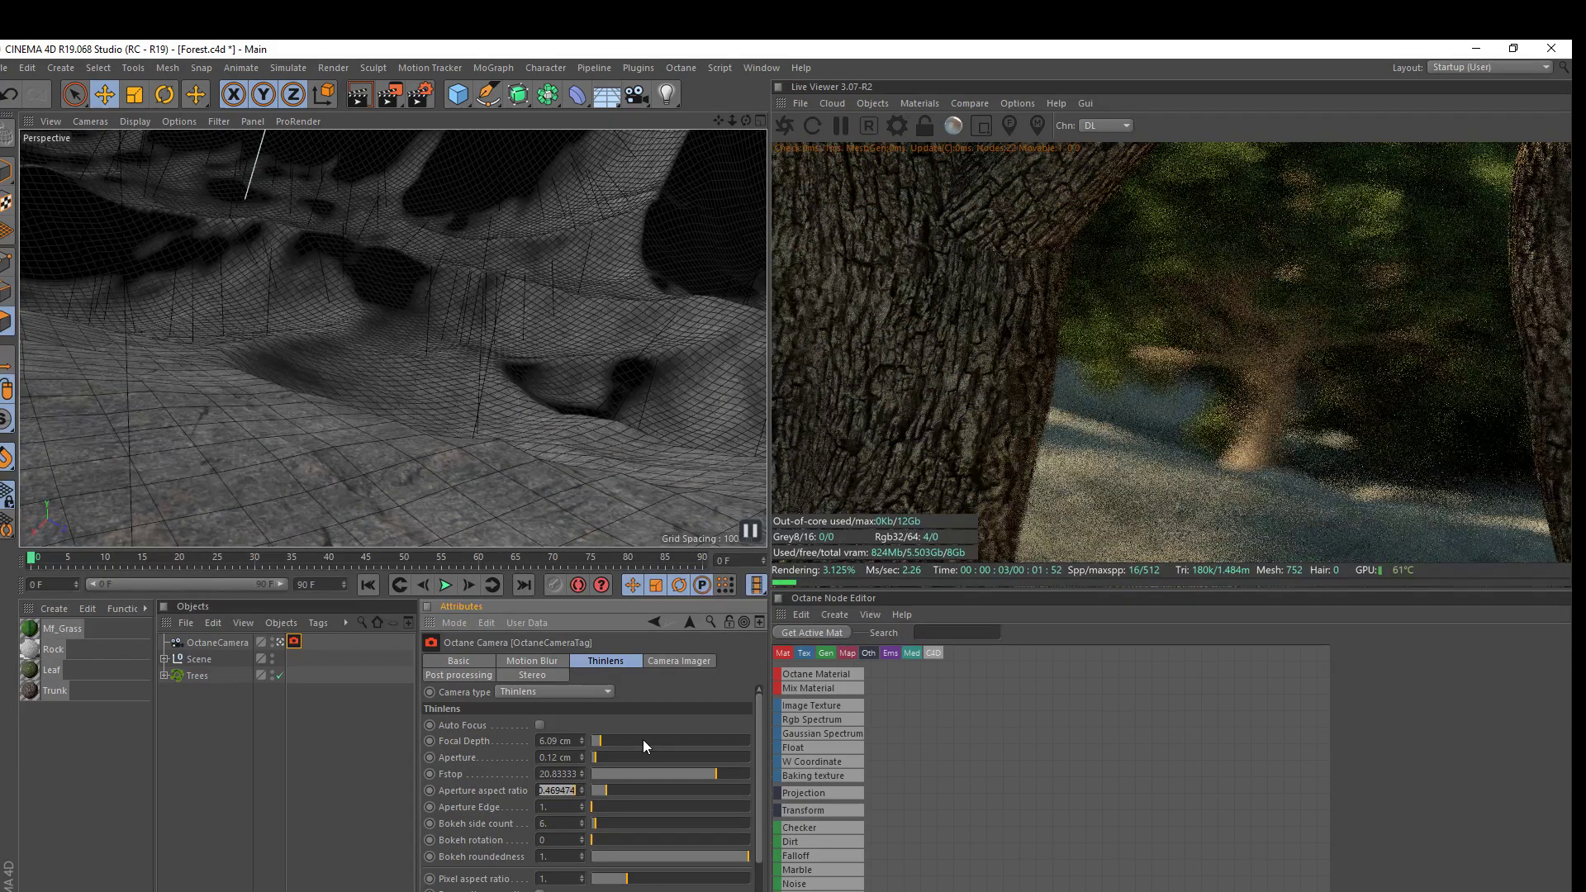
text(1)
key(Return)
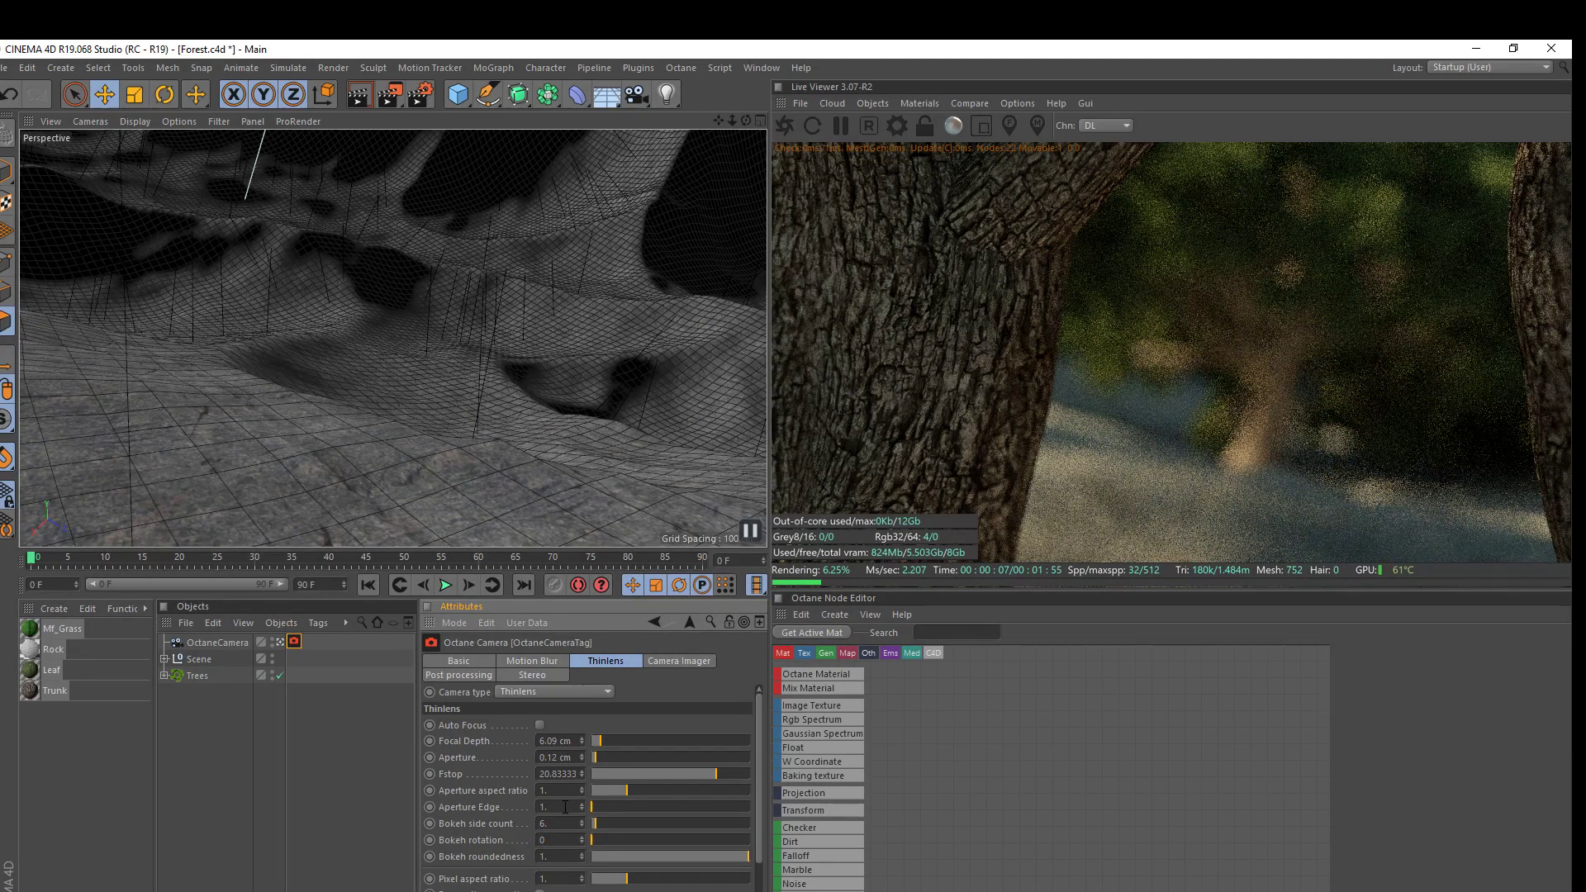
- Store the current render for A/B comparison and raise Aperture Edge to 3
click(974, 106)
click(971, 123)
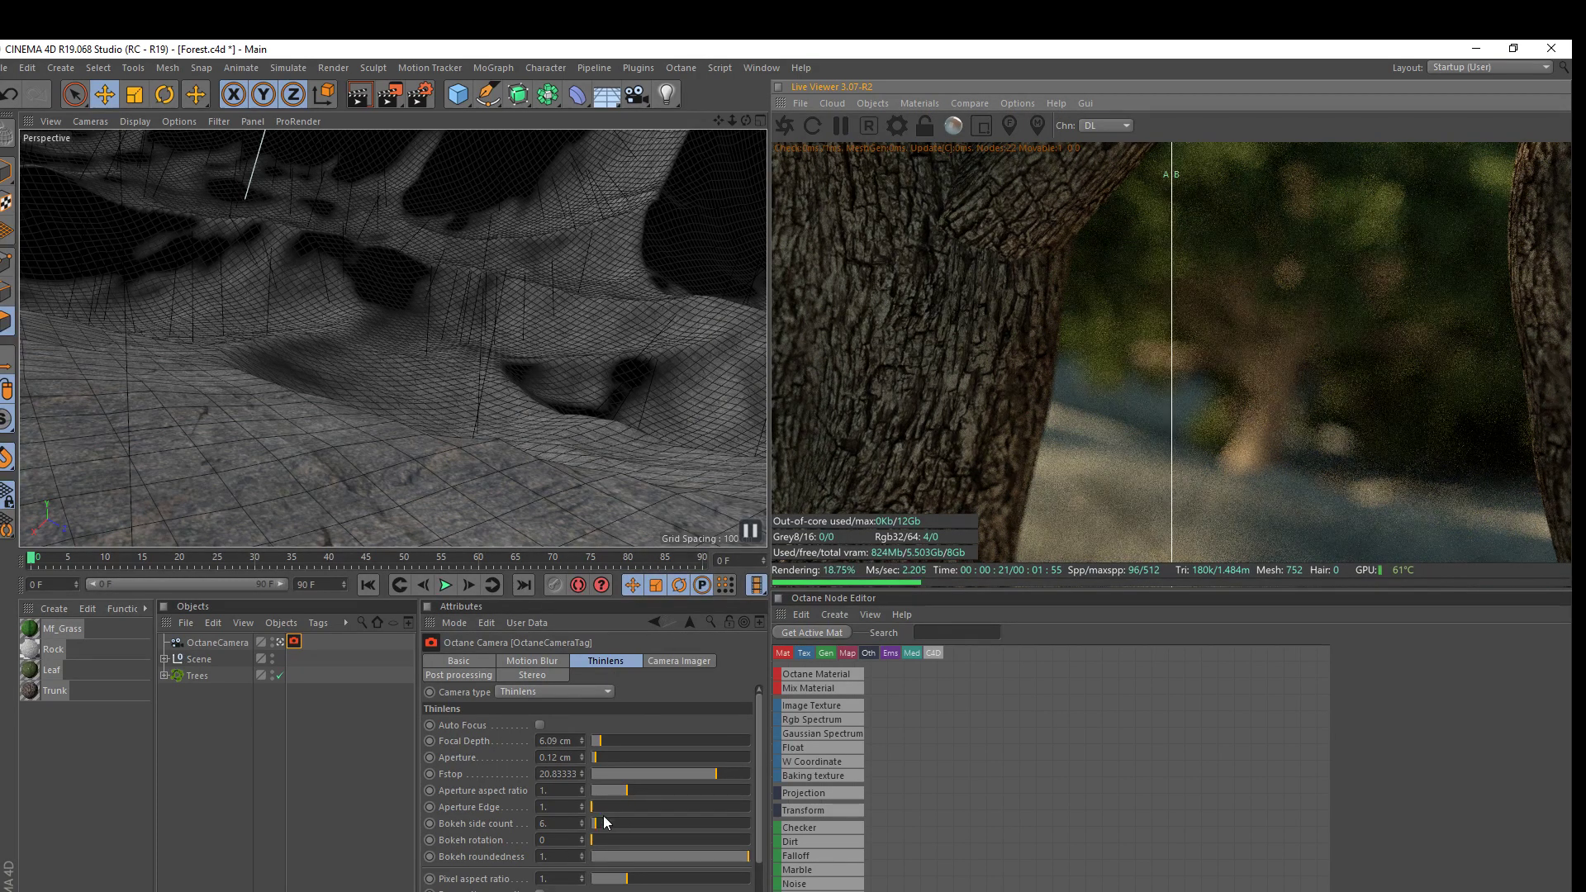
drag(601, 808, 1073, 816)
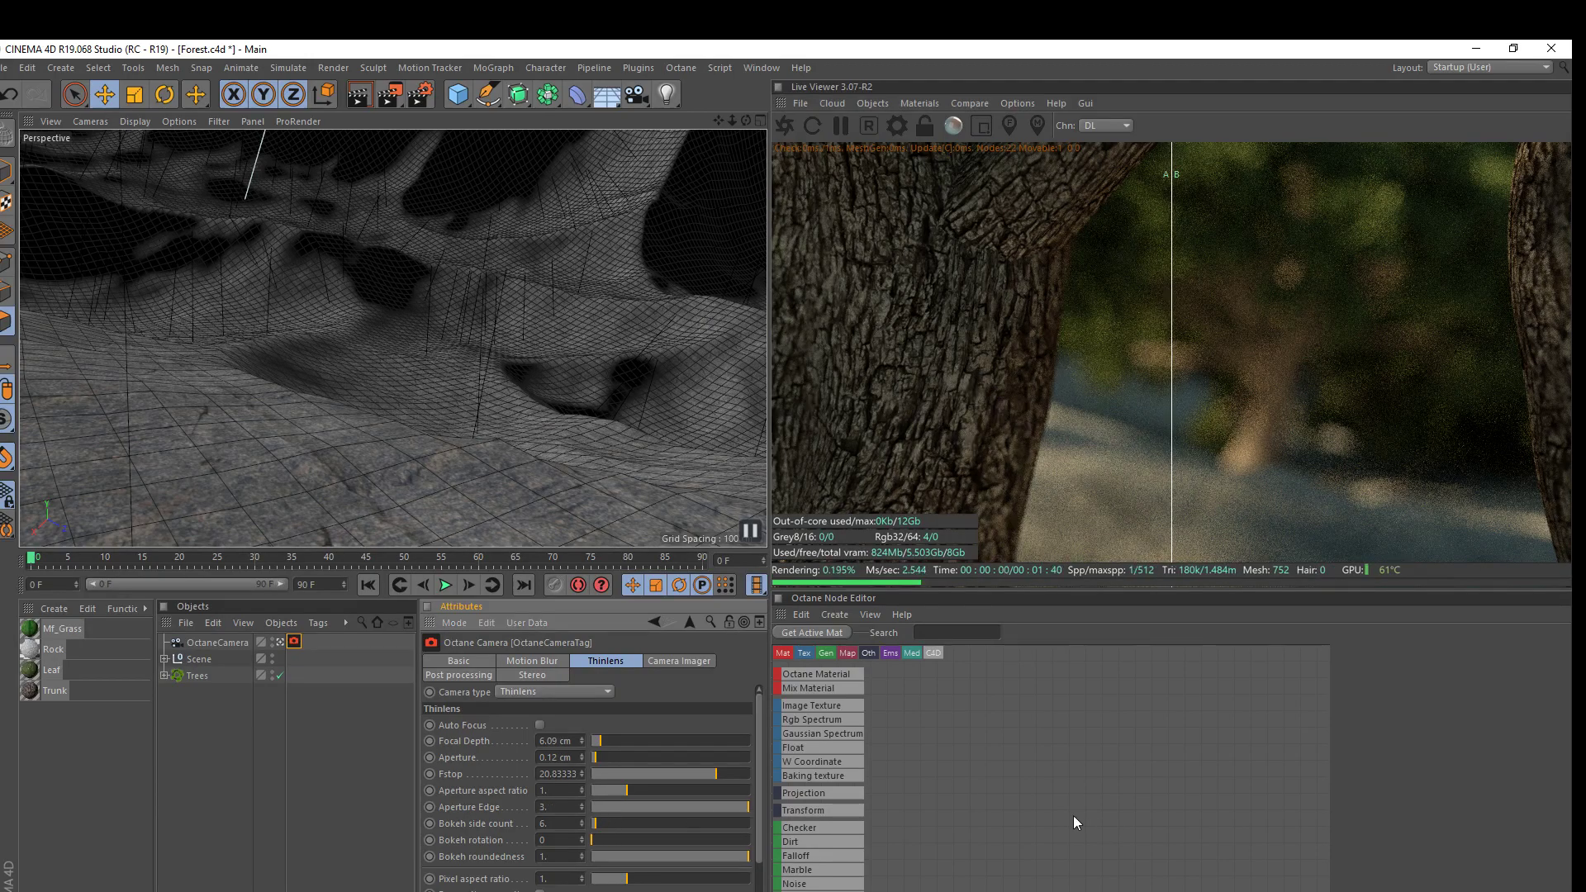
- Slide the Live Viewer's before/after split back and forth across the trees to compare bokeh
drag(1173, 444, 908, 434)
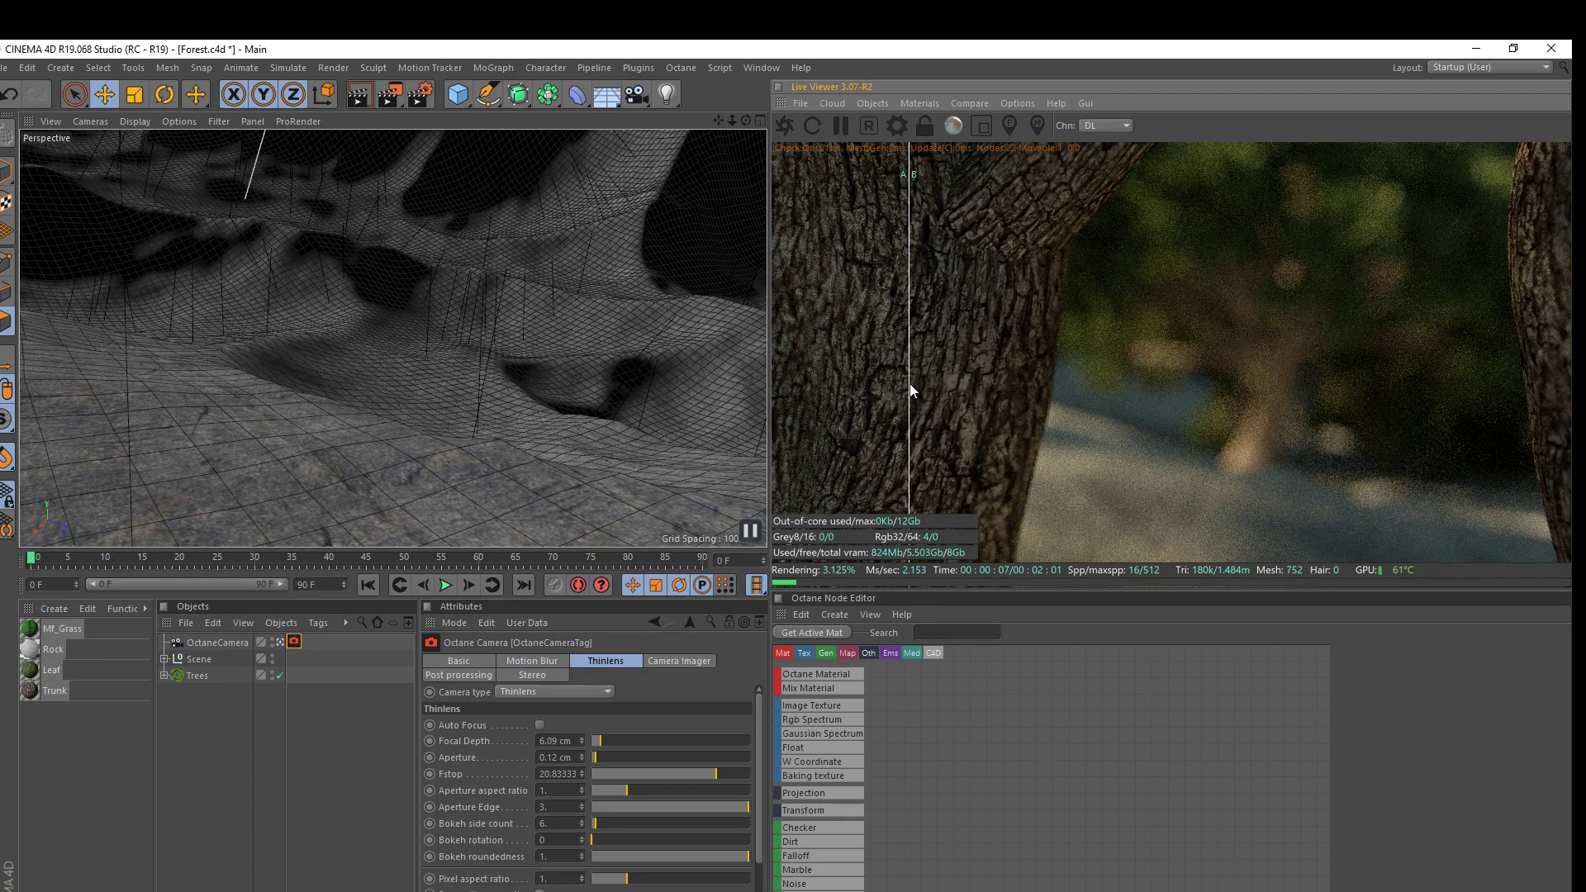
drag(912, 390, 1360, 444)
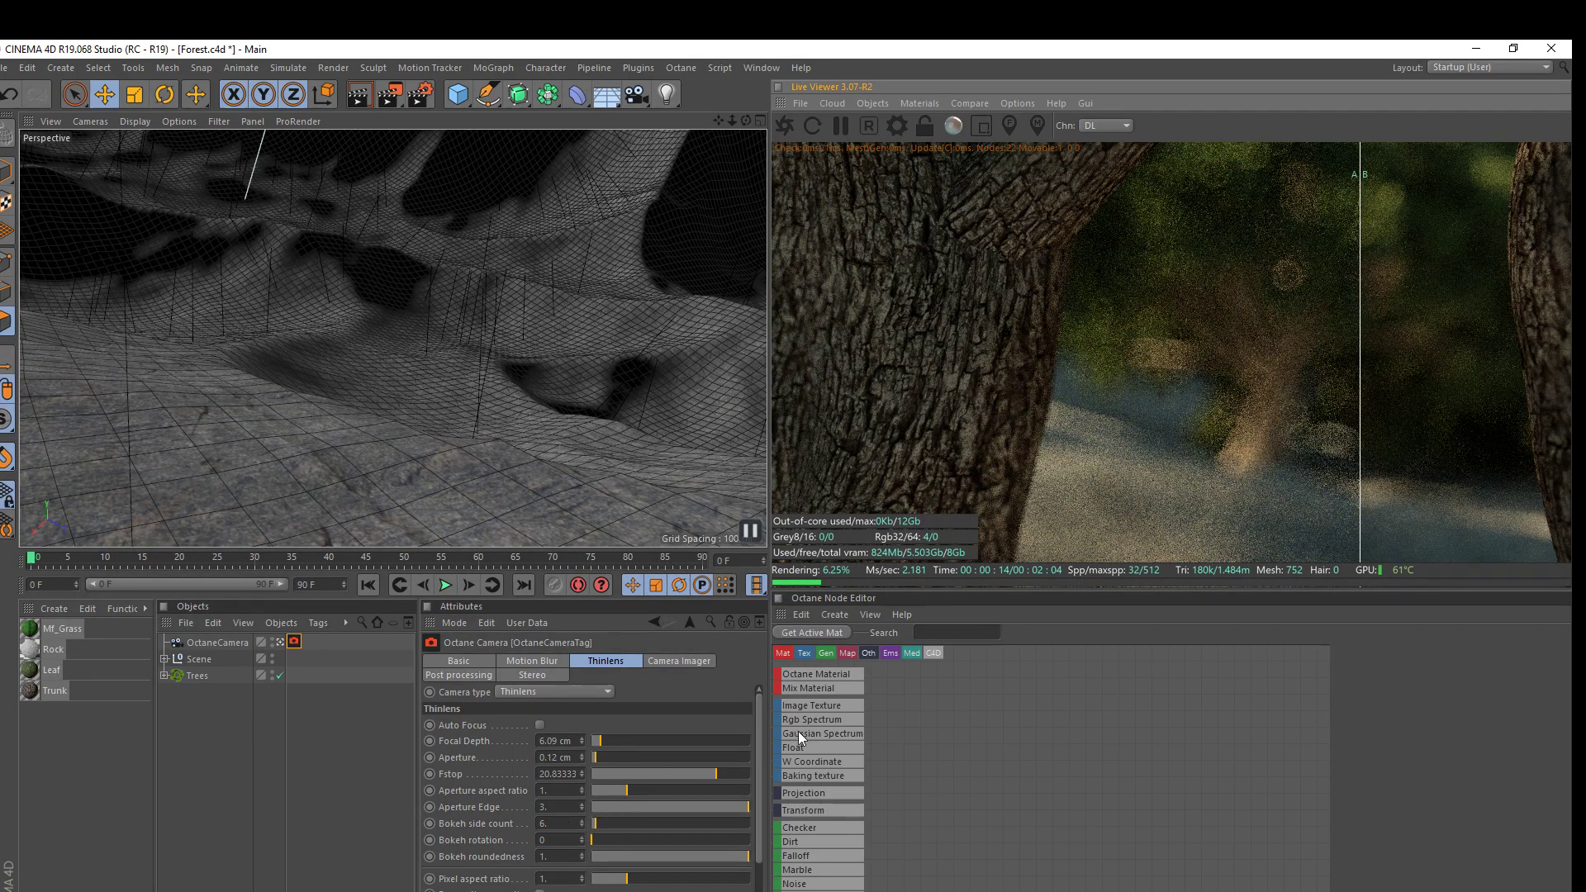
mouse_move(1362, 322)
mouse_down()
mouse_move(1274, 326)
mouse_move(1371, 326)
mouse_up()
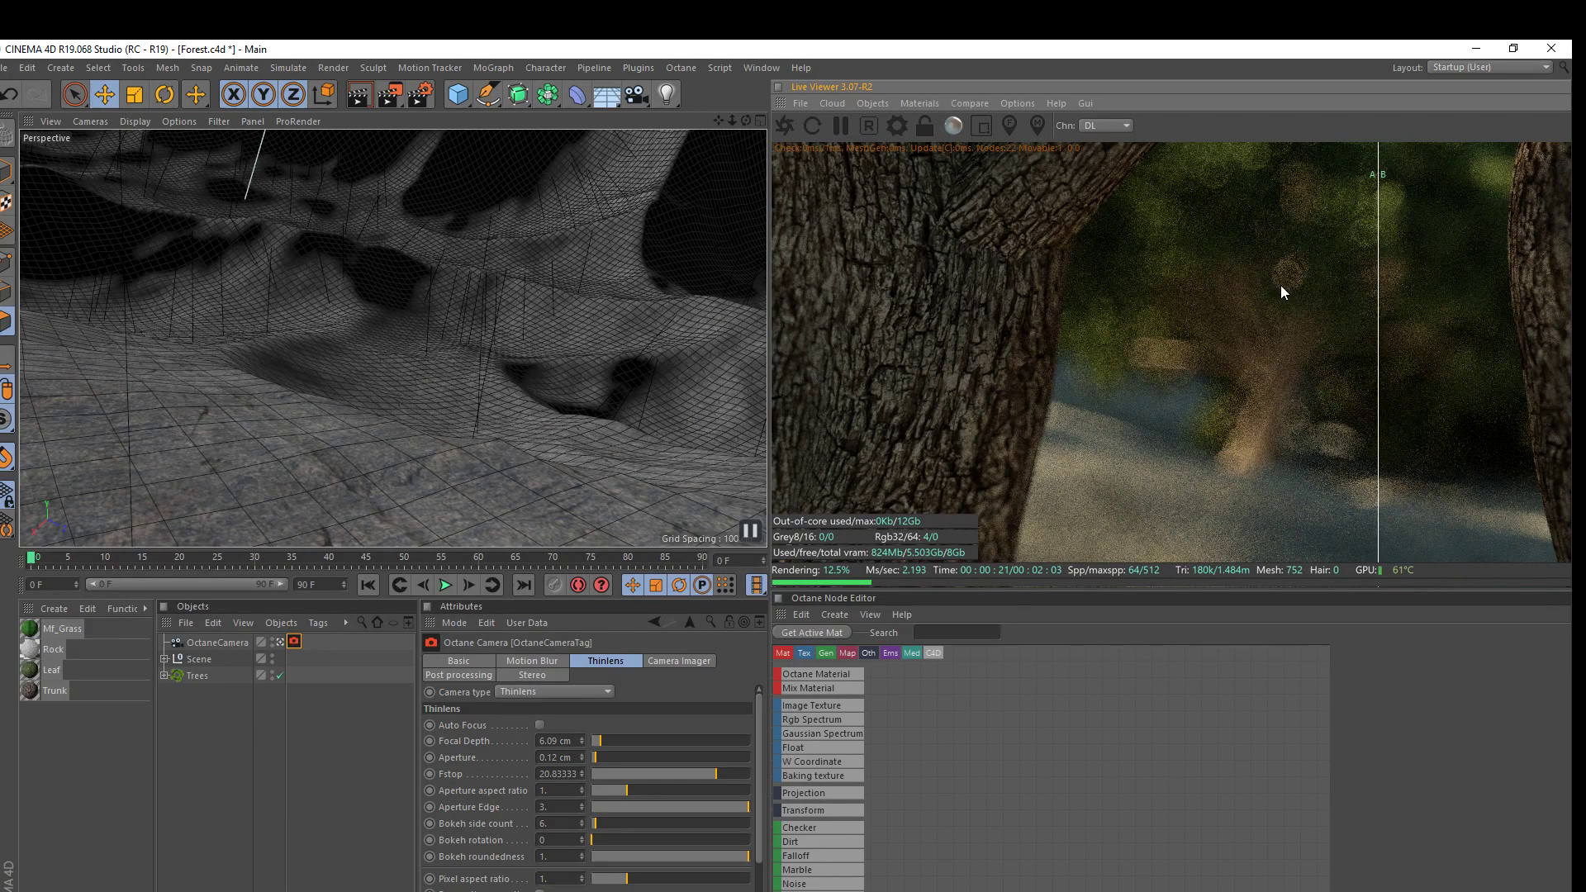
drag(1380, 363, 981, 256)
- Turn off the A/B comparison and set Aperture Edge back to 1
click(969, 103)
click(971, 138)
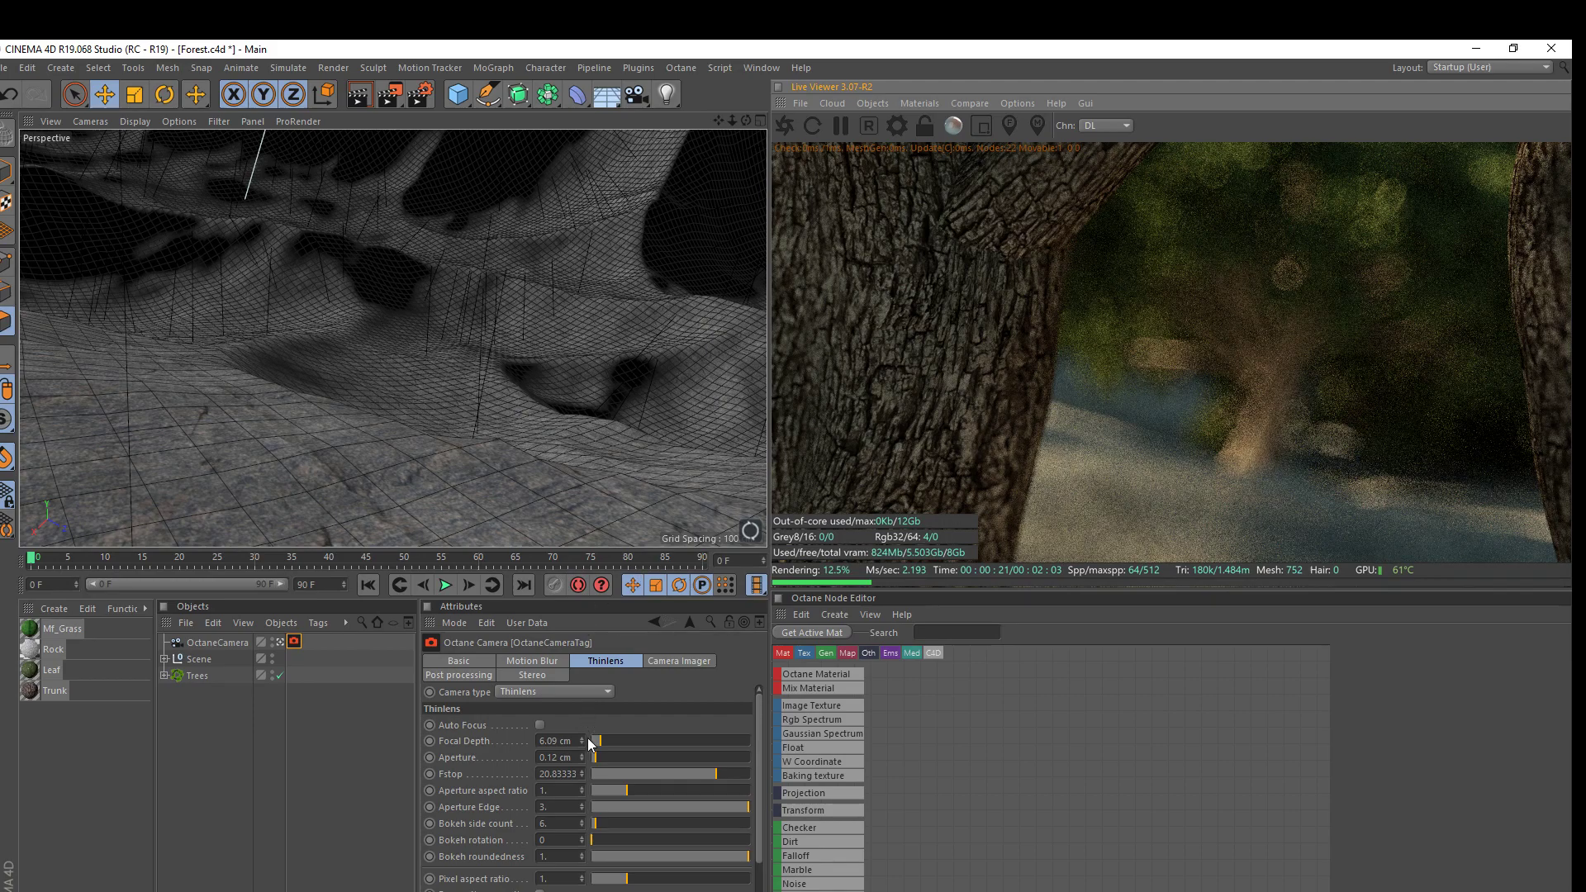
scroll(502, 785, down, 2)
double_click(549, 775)
text(1)
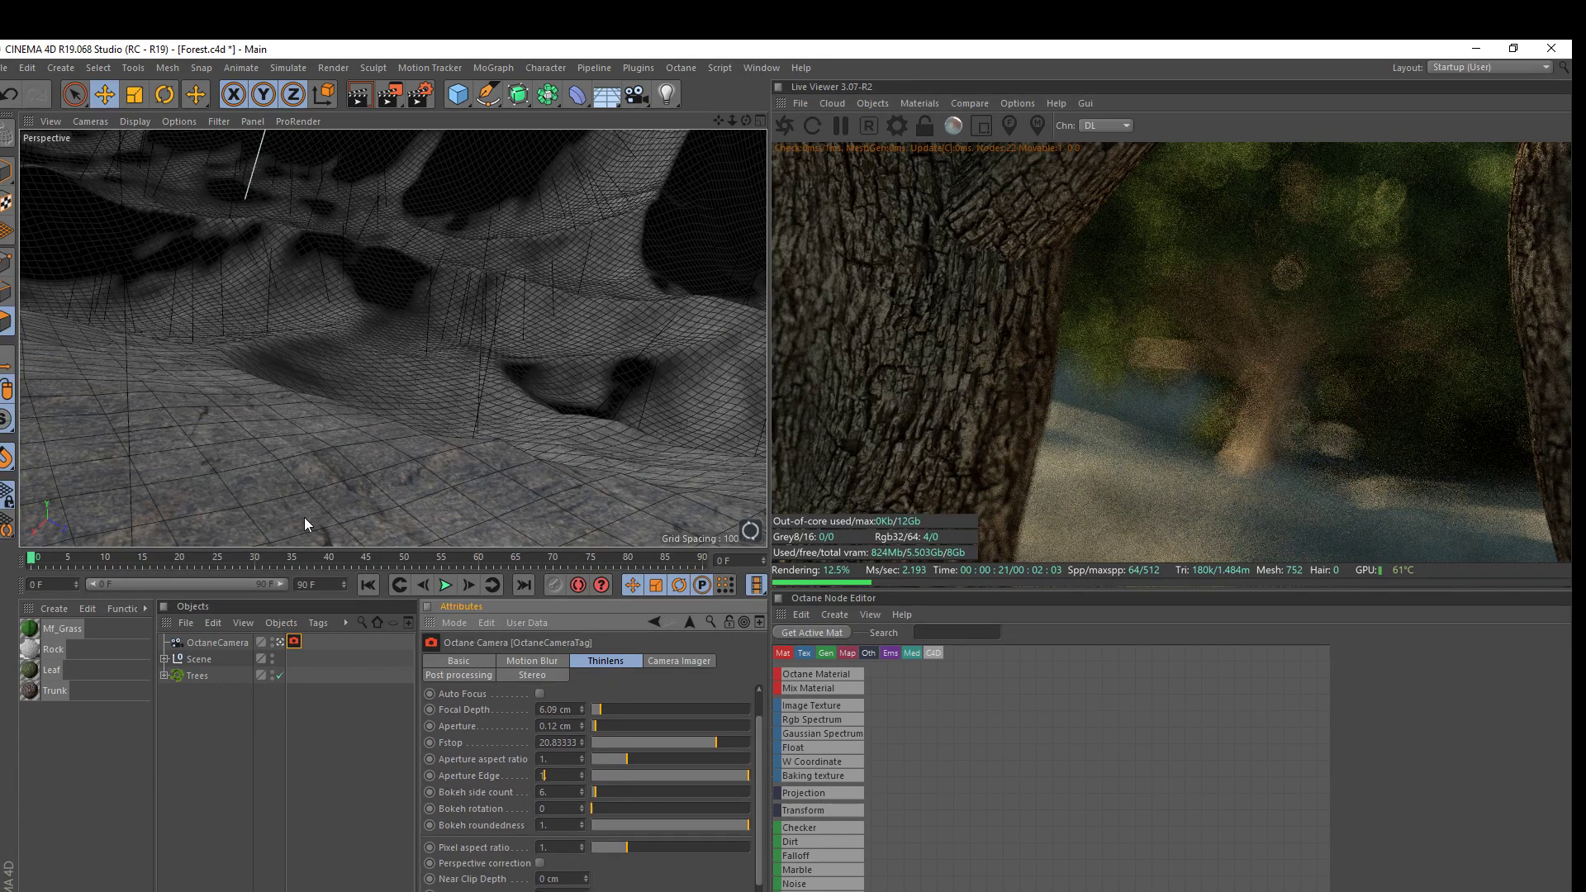
key(Return)
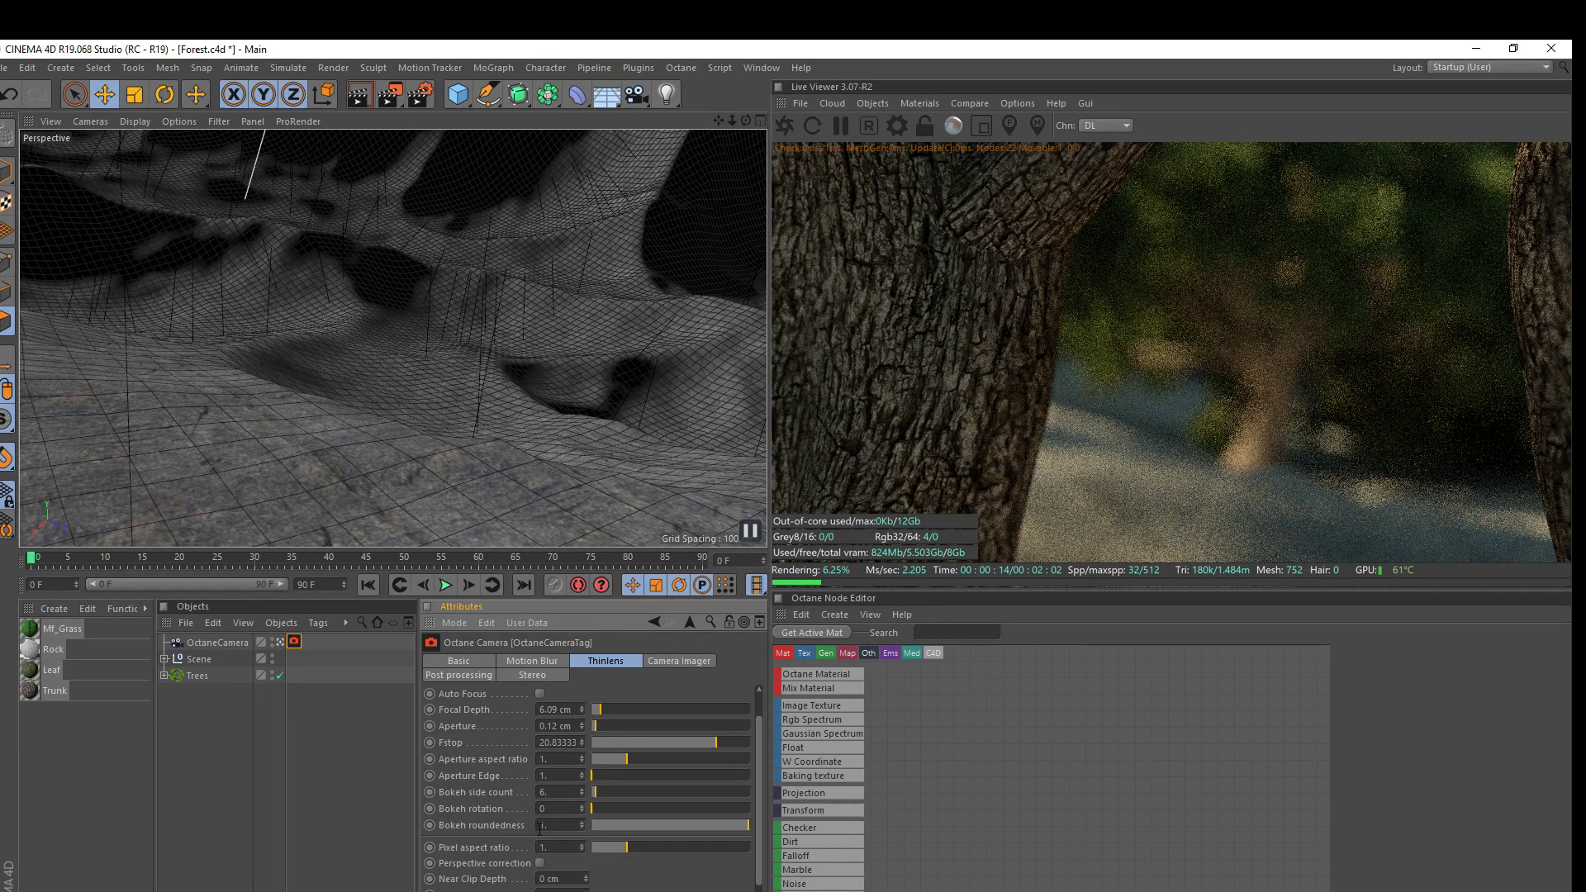
- Set Bokeh roundedness to 0, Aperture Edge to 1.5 and Bokeh side count to 3
click(598, 825)
drag(598, 824, 563, 820)
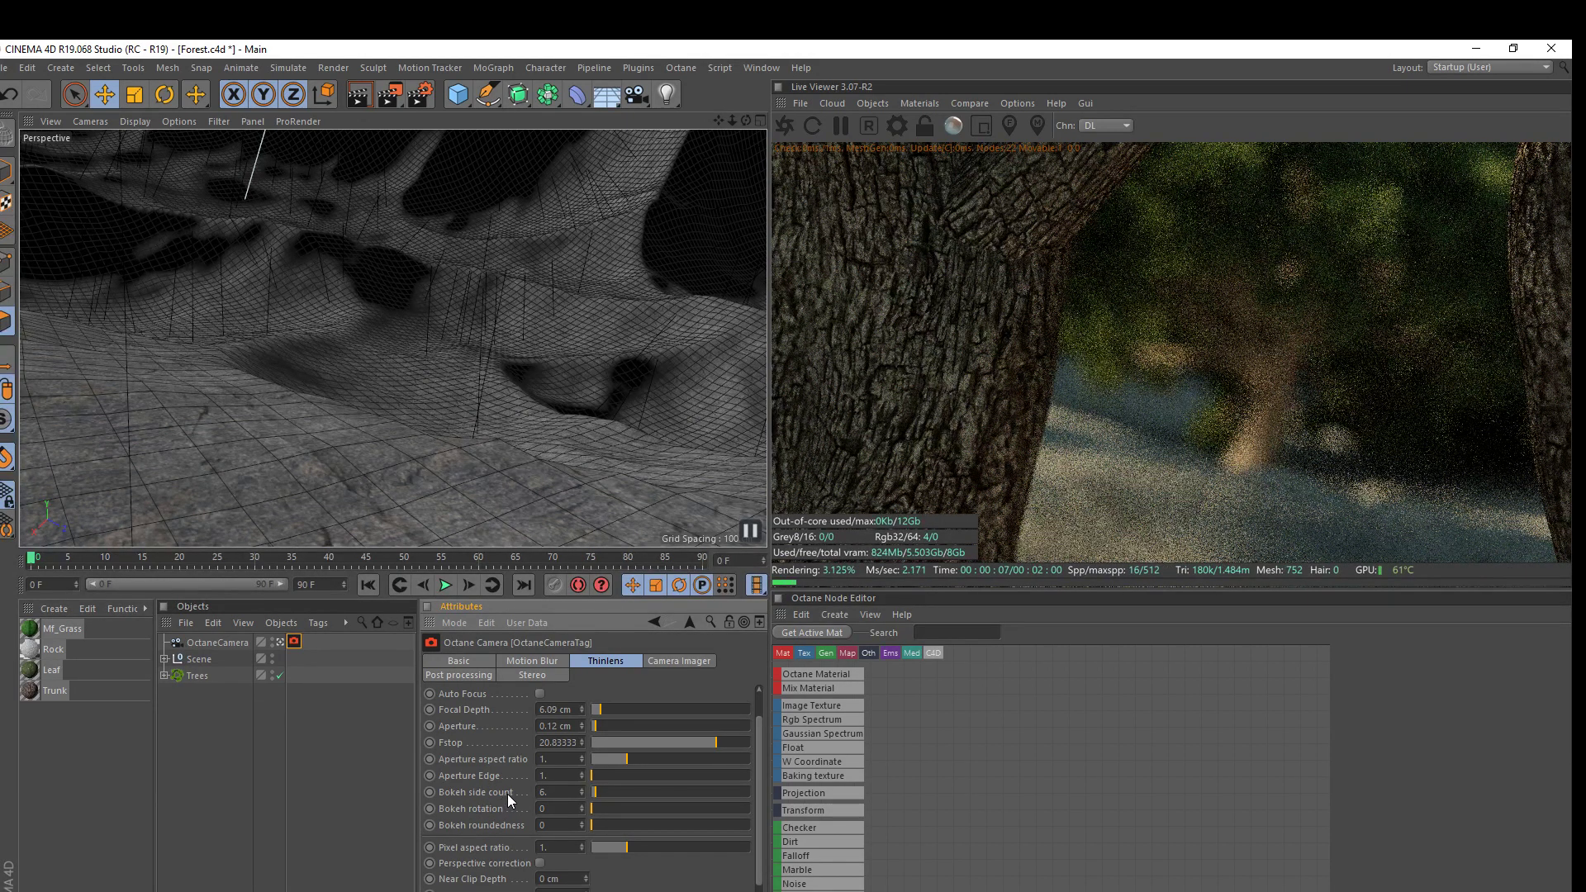
click(559, 776)
text(5)
key(Return)
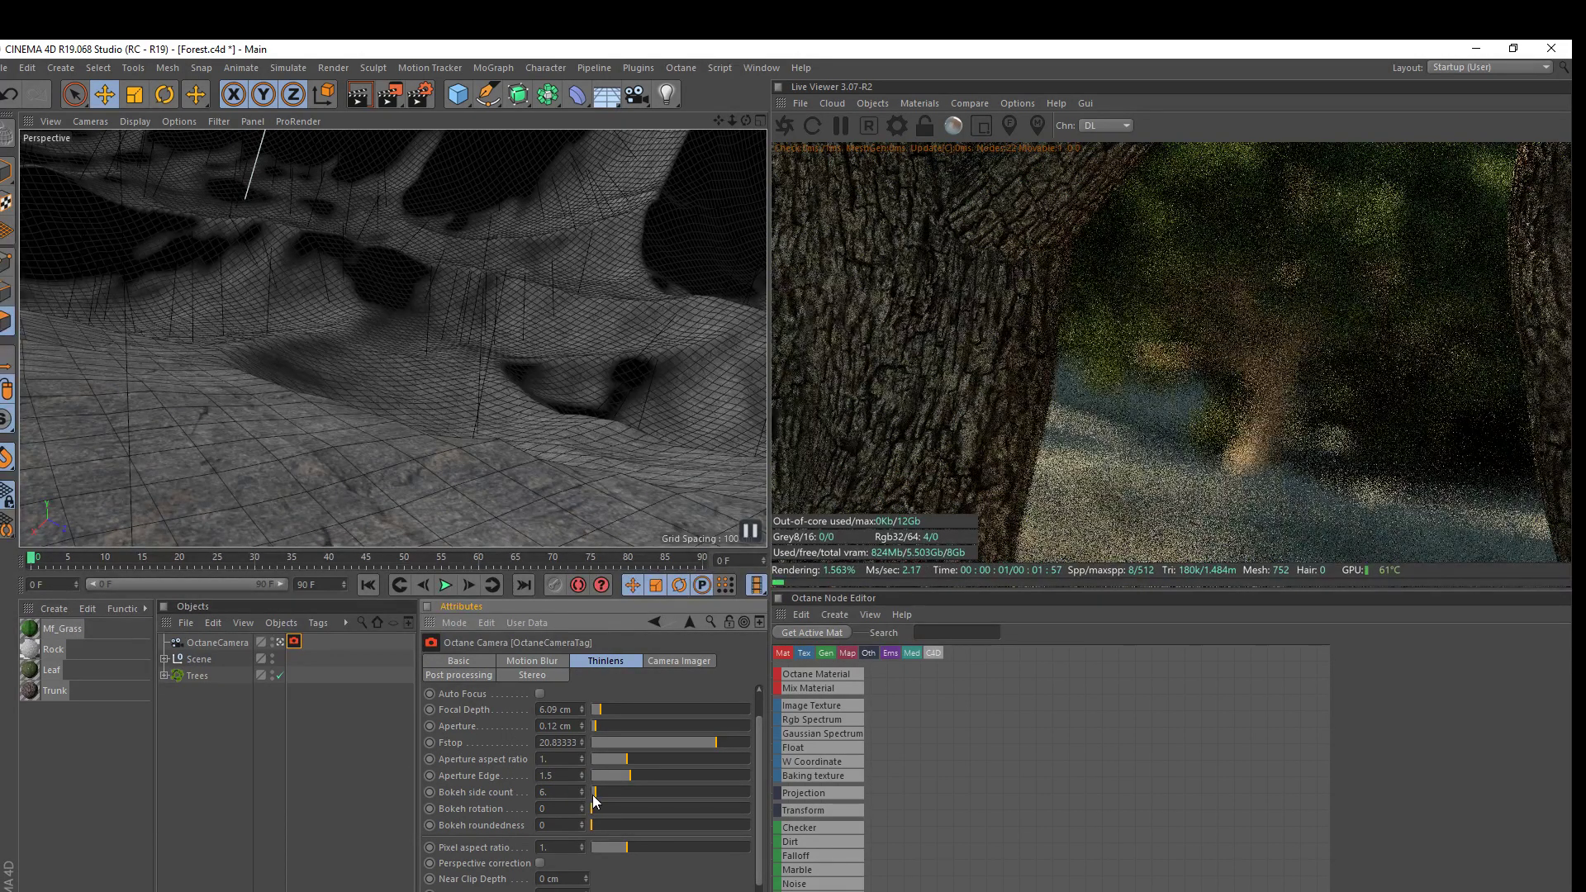
double_click(543, 792)
text(3)
key(Return)
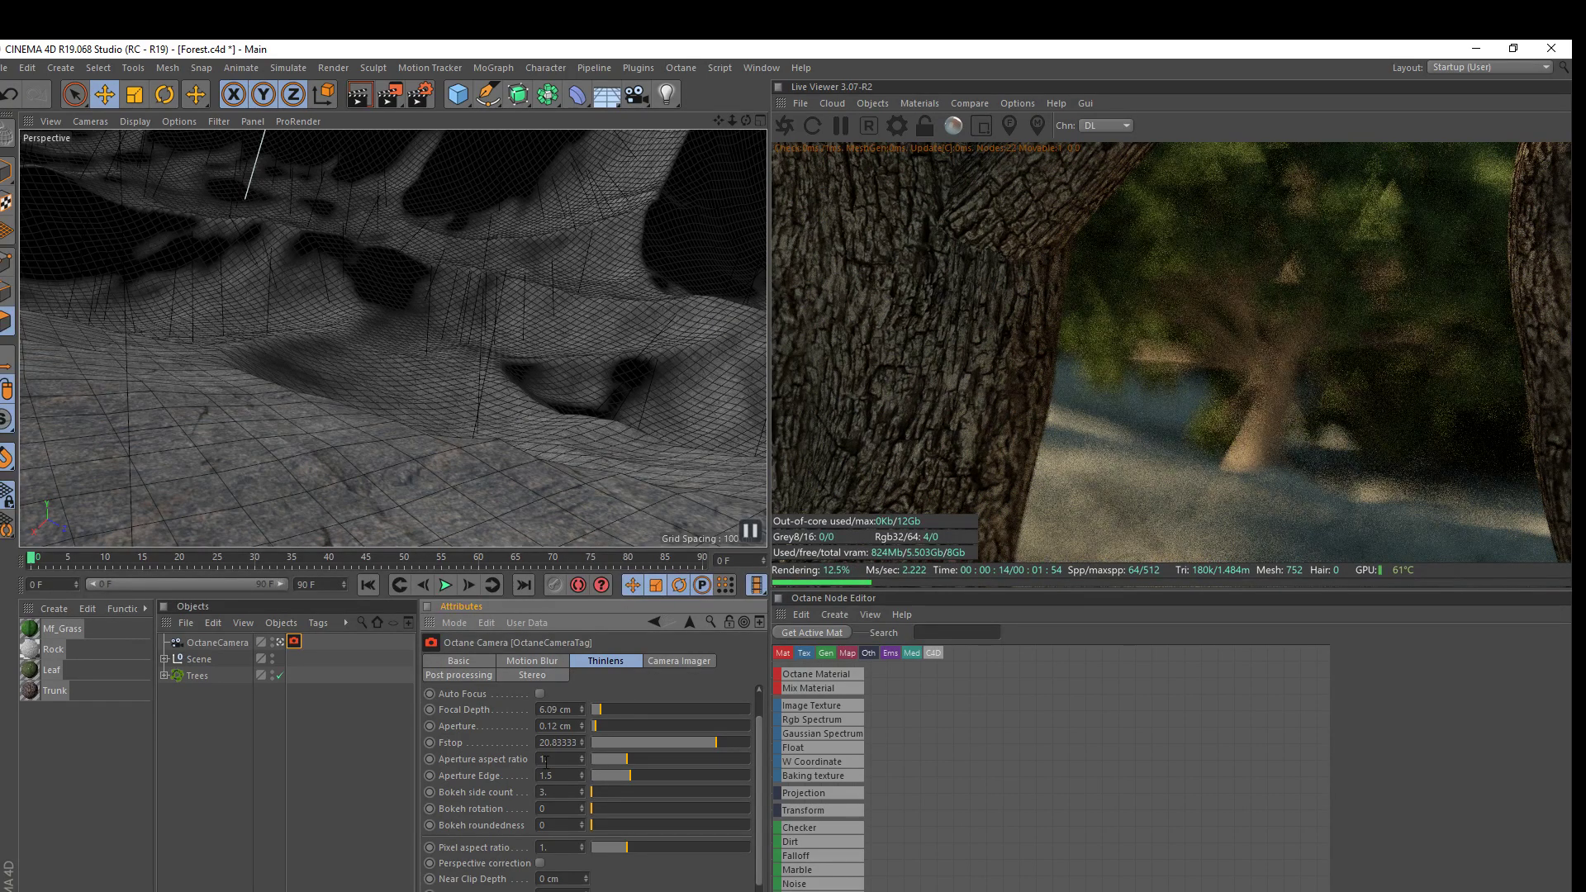
- Enter 4 in the Bokeh side count field for square bokeh
click(556, 791)
text(4)
key(Return)
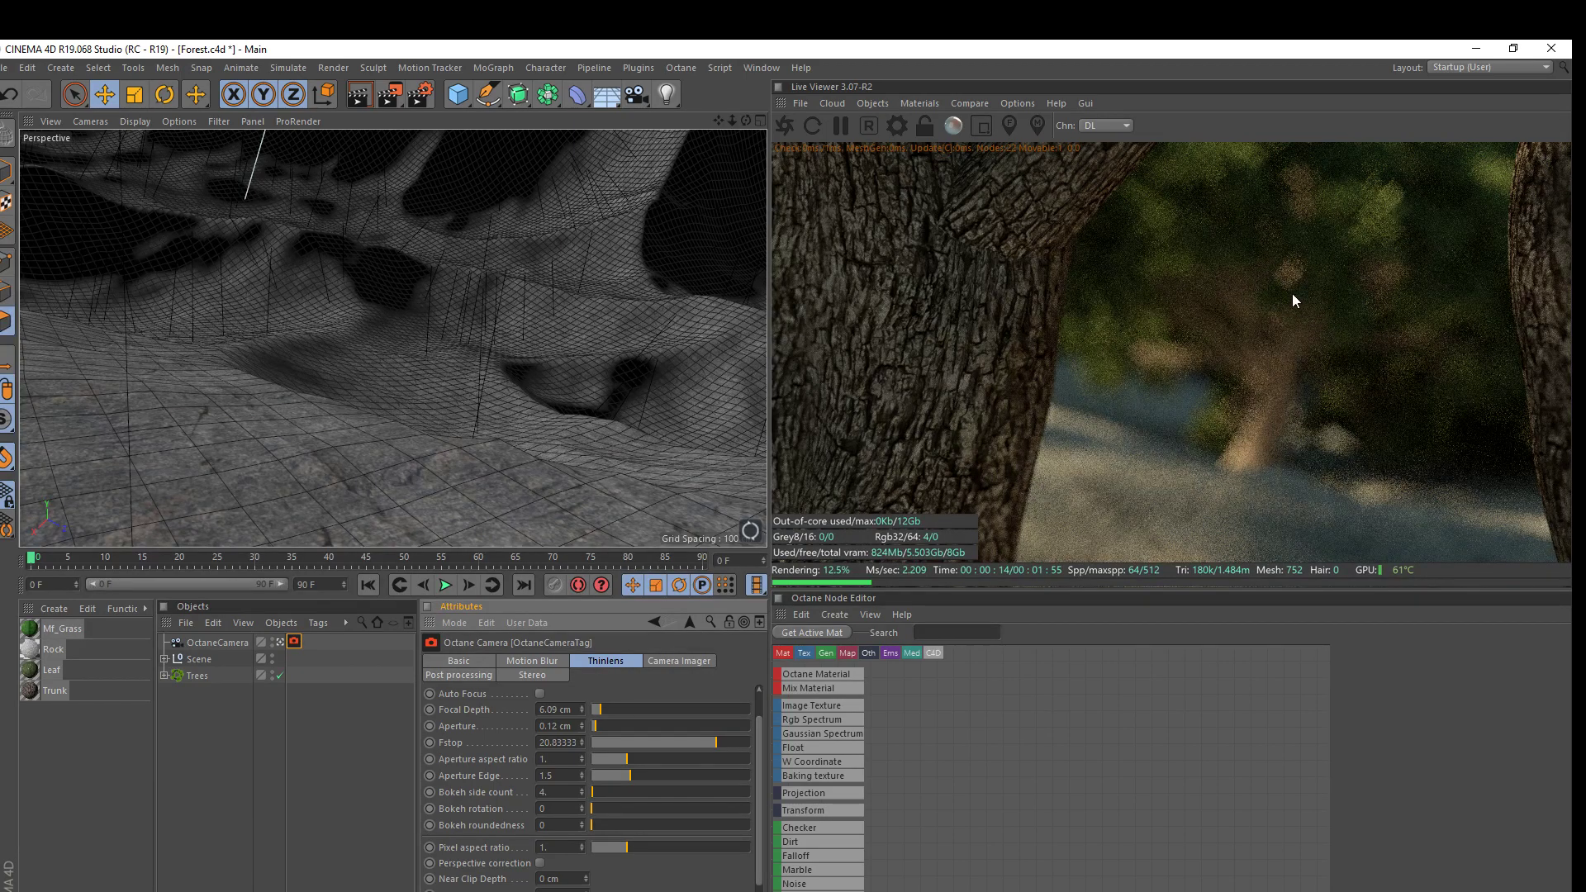
- Enter 8 in the Bokeh side count field for octagonal bokeh
double_click(568, 792)
text(8)
key(Return)
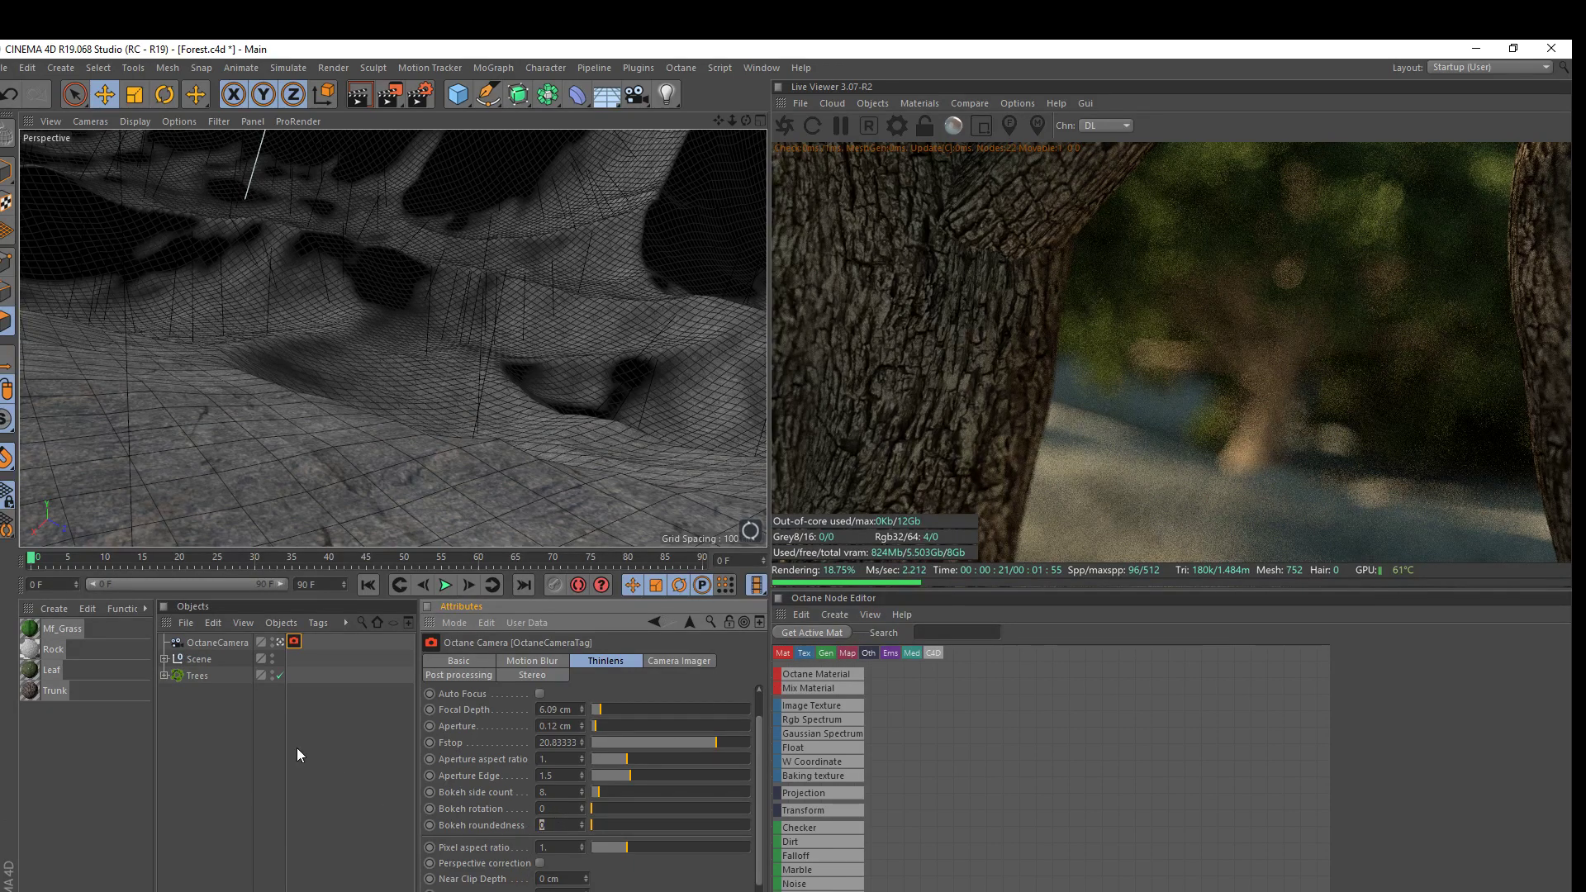
- Set Bokeh roundedness to 0.5 and try dragging the Bokeh rotation slider
text(0.5)
key(Return)
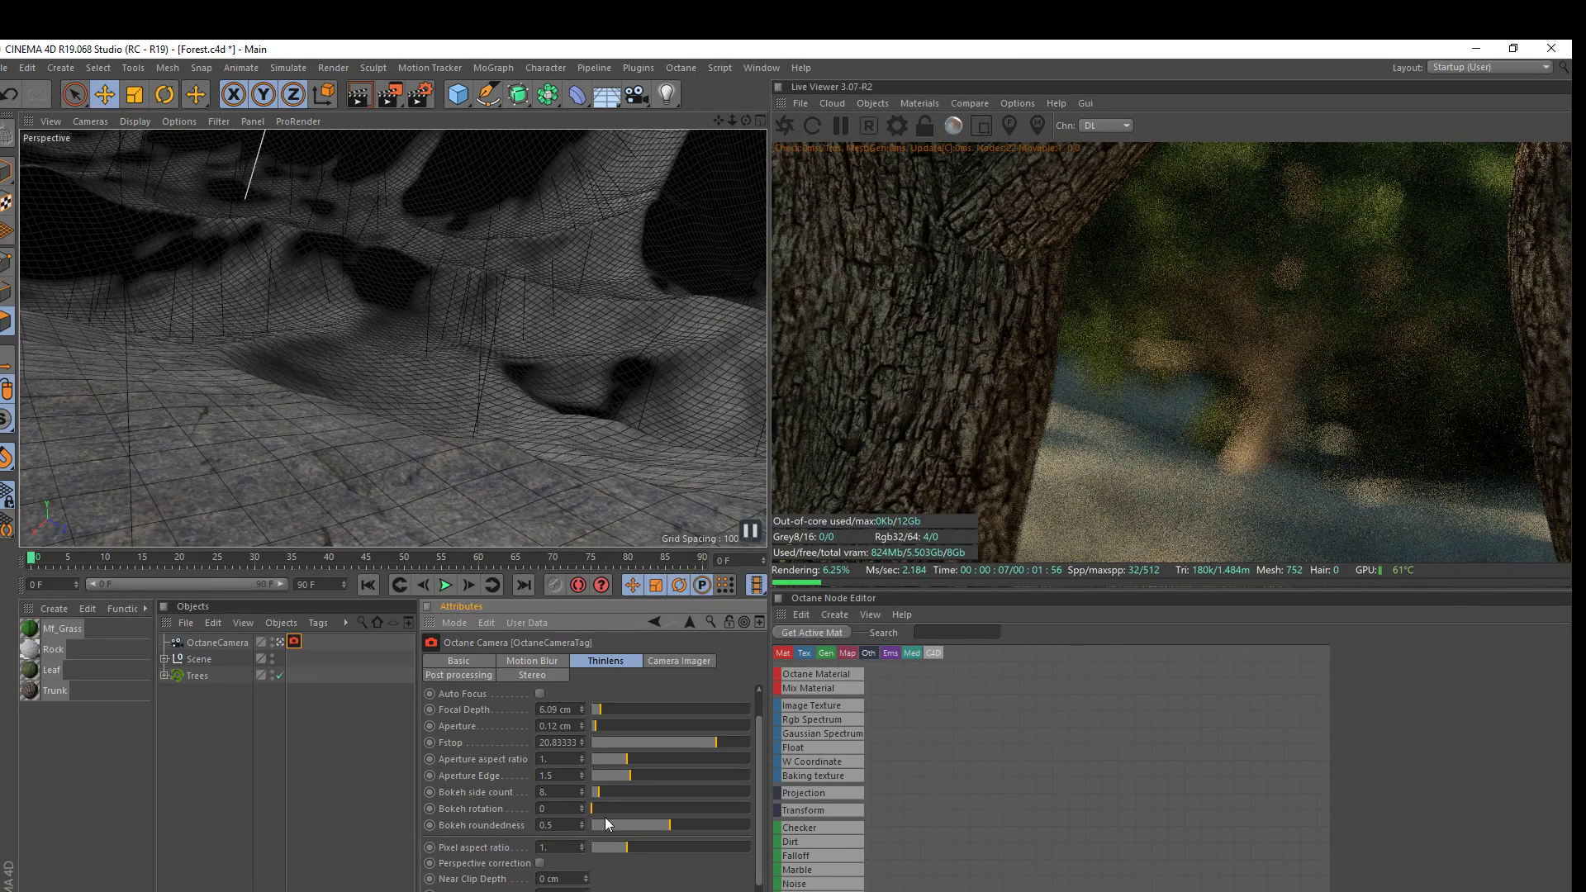
drag(618, 806, 651, 804)
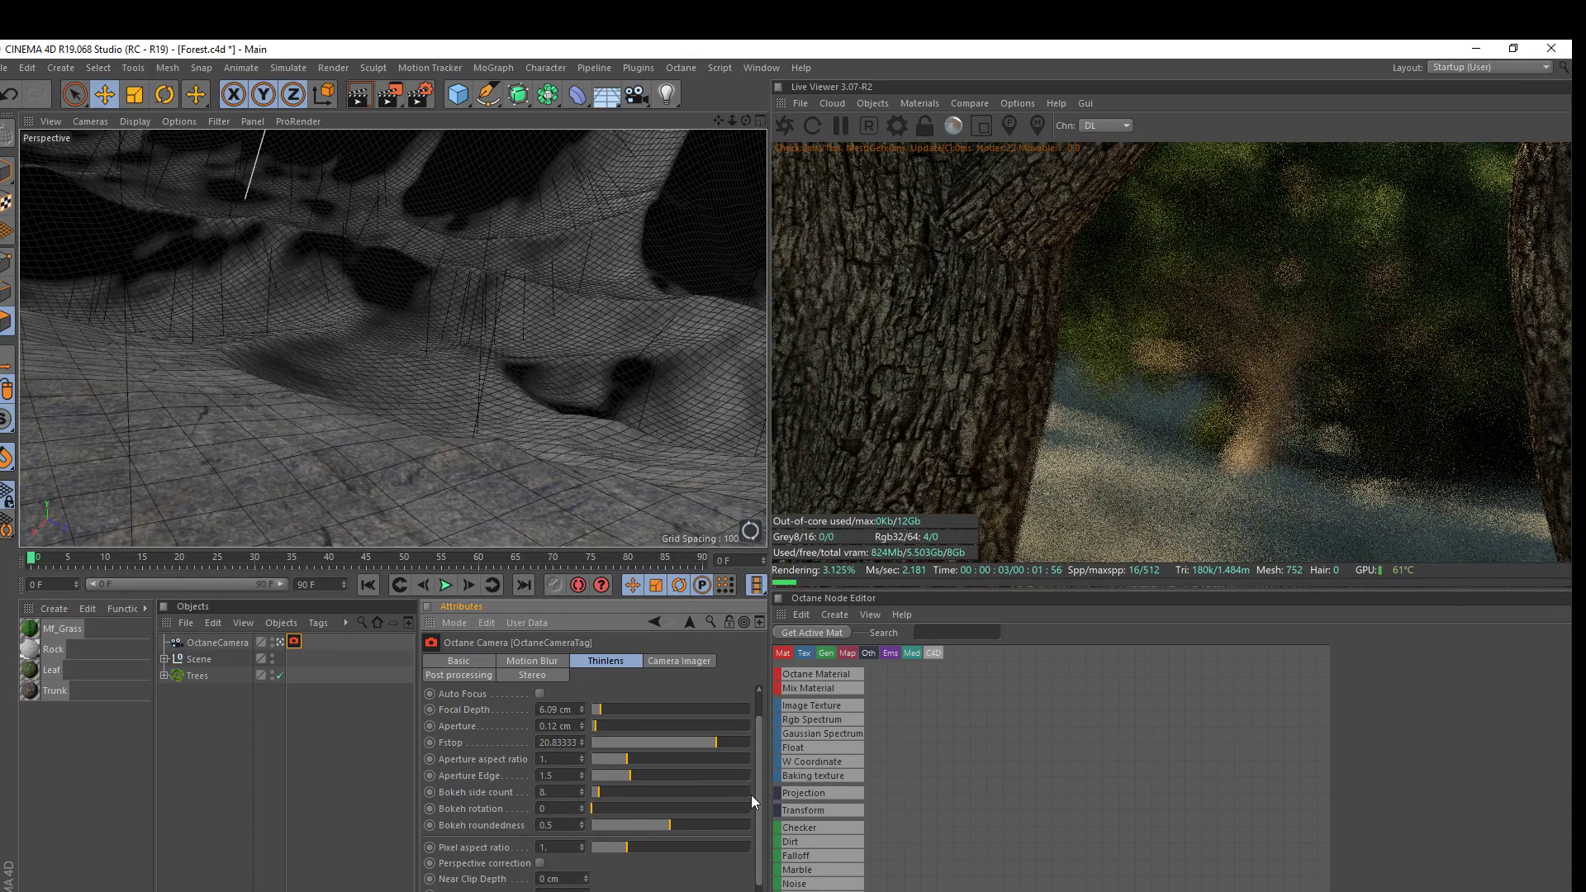
scroll(763, 795, up, 1)
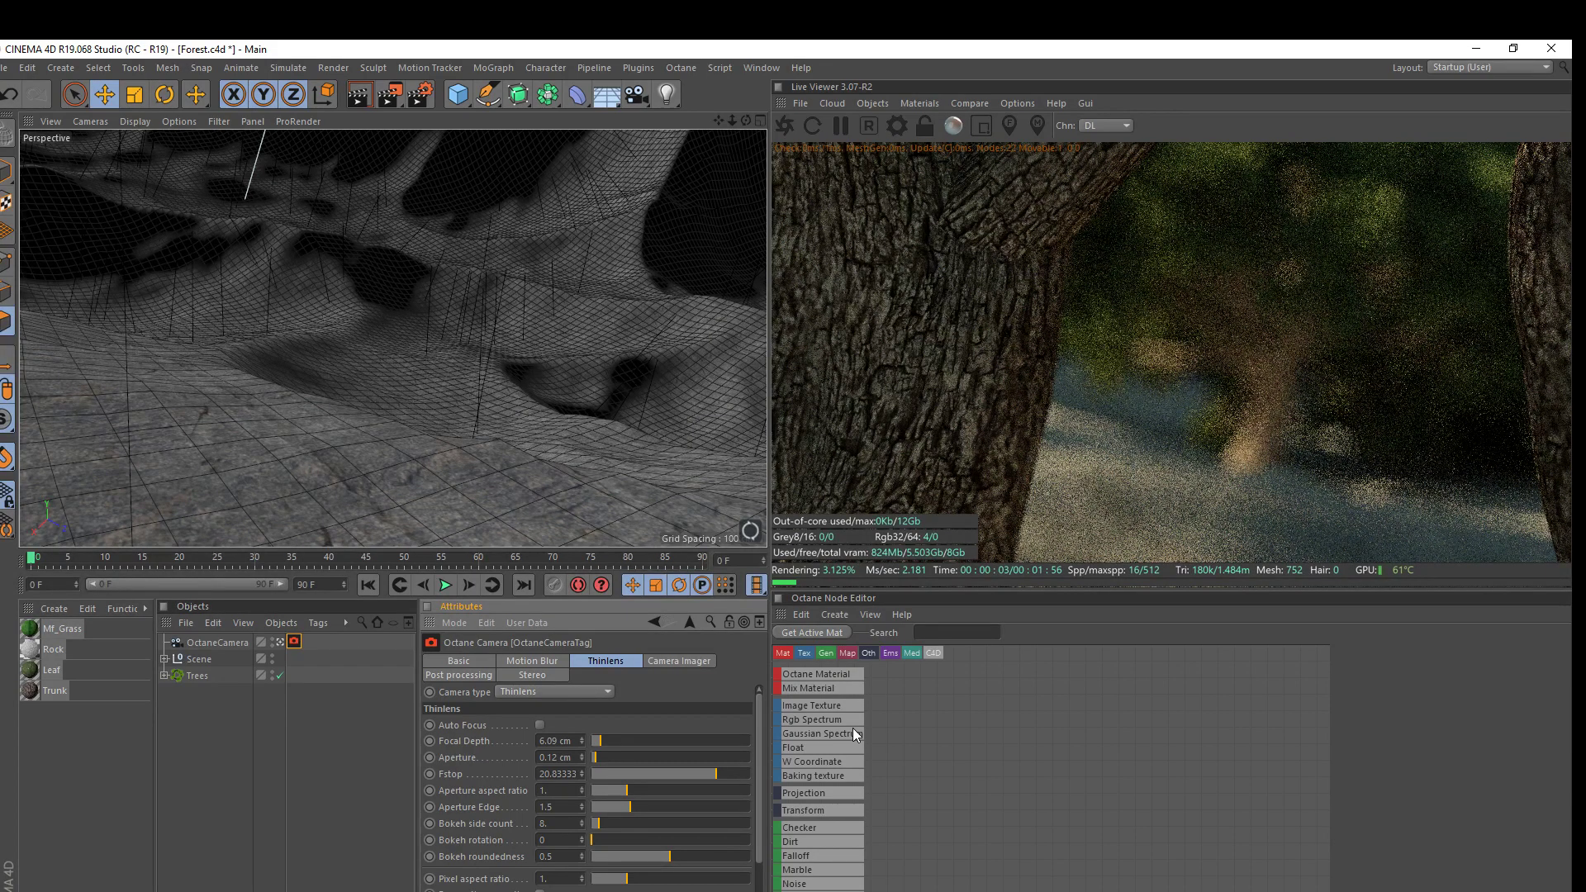
drag(757, 726, 755, 801)
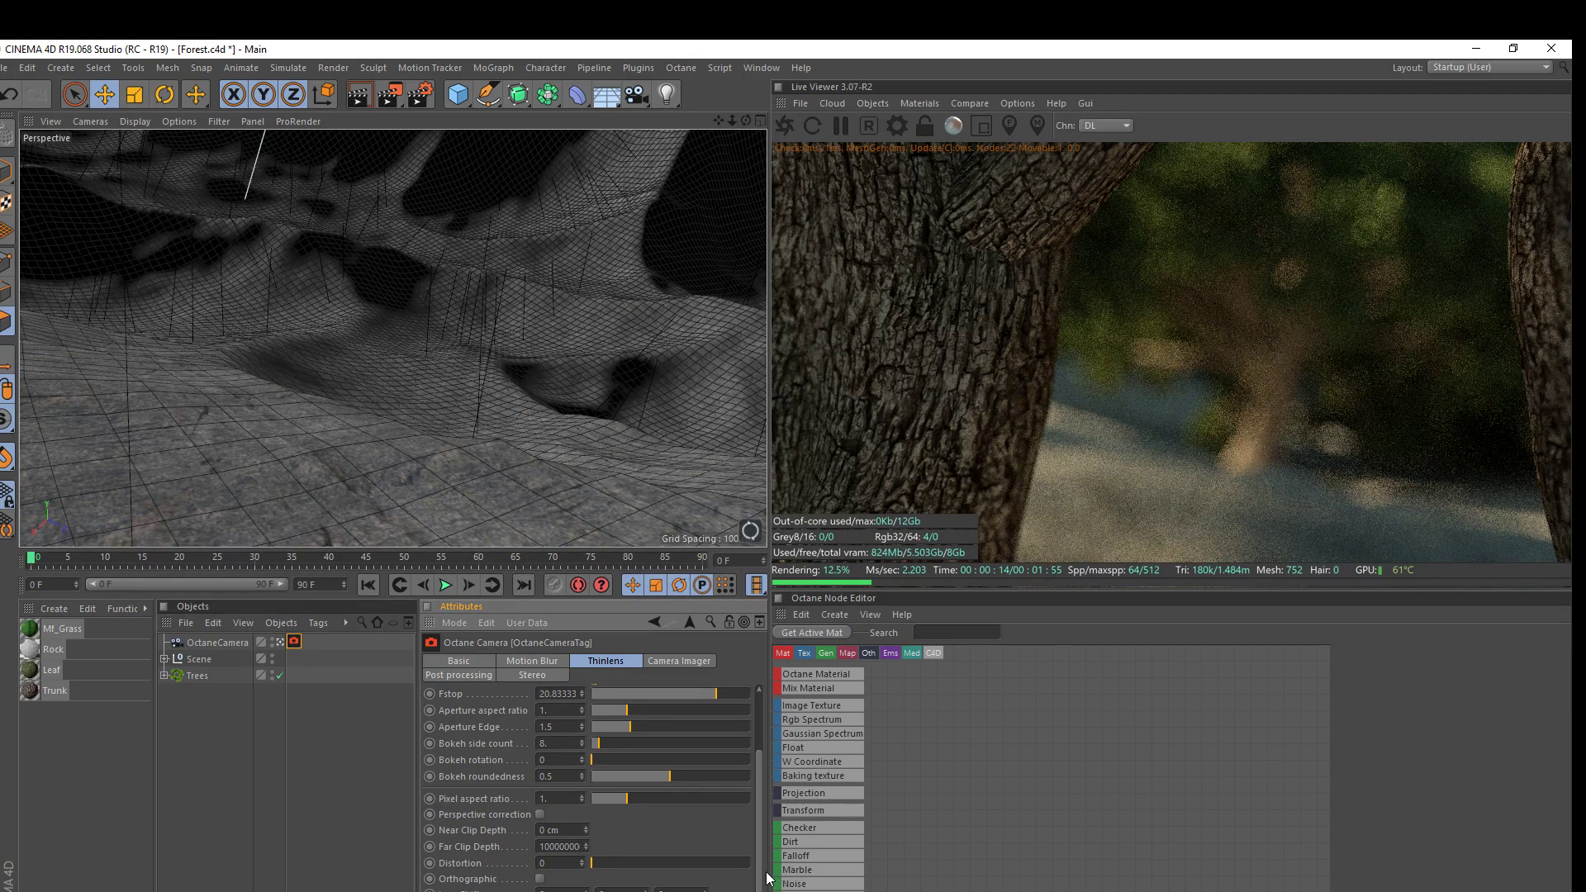
scroll(758, 851, up, 3)
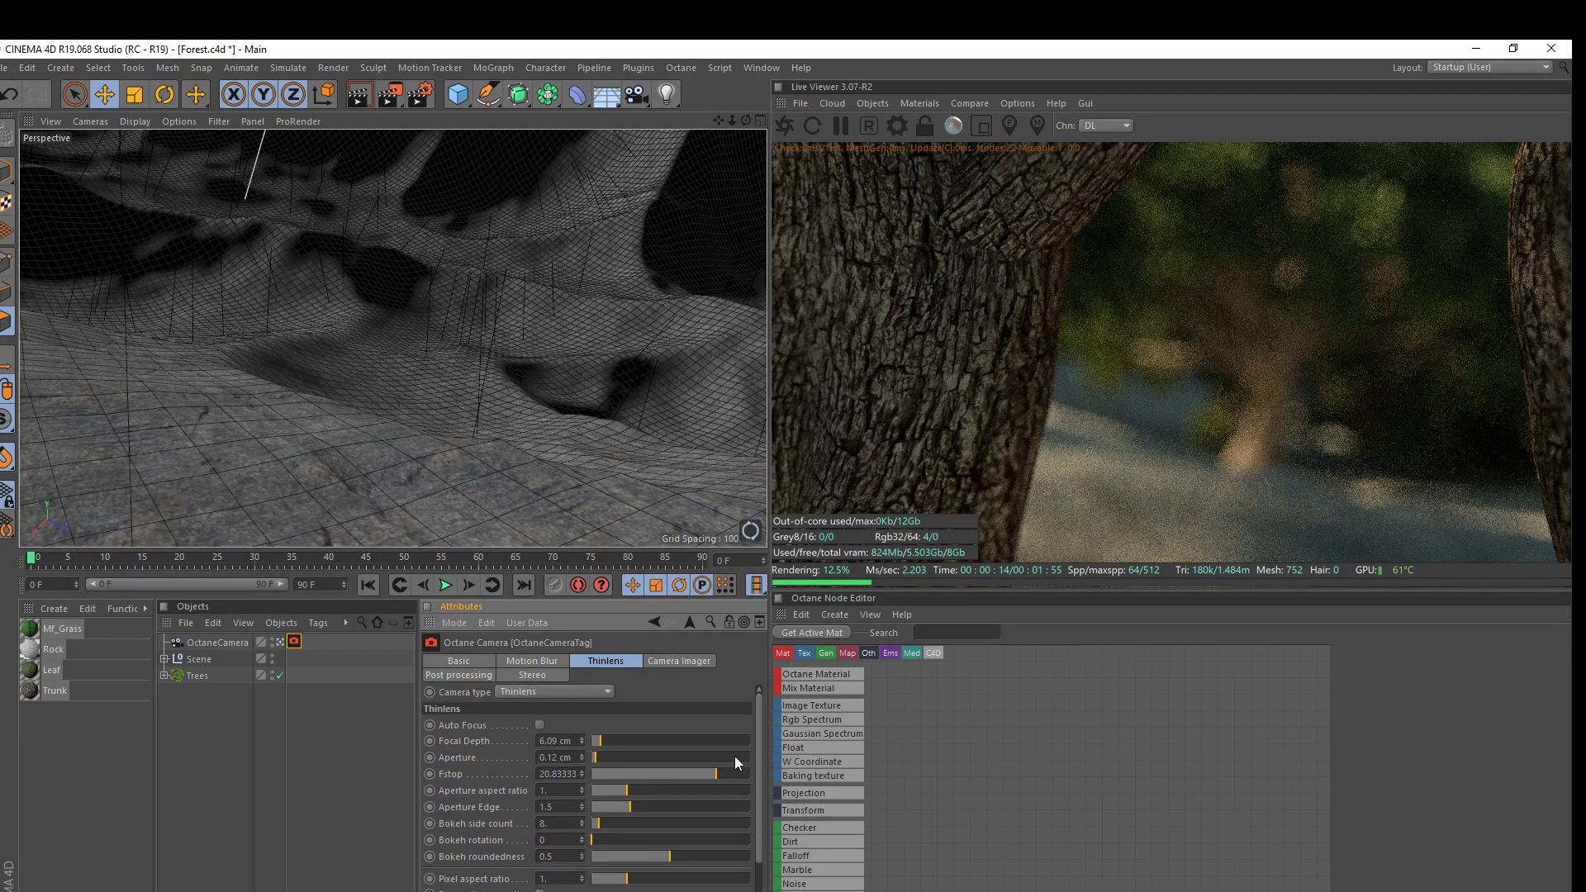